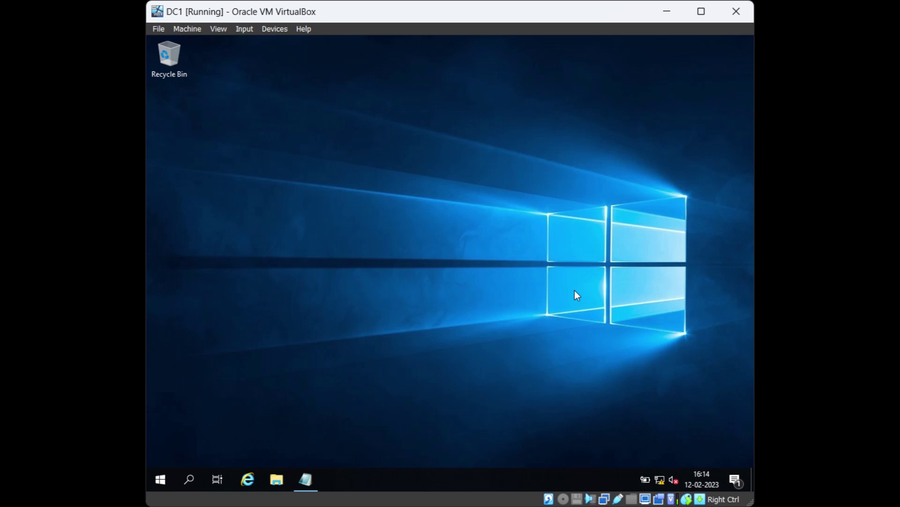
# Open the Control Panel with the Run command "control".
pyautogui.press('super+r')
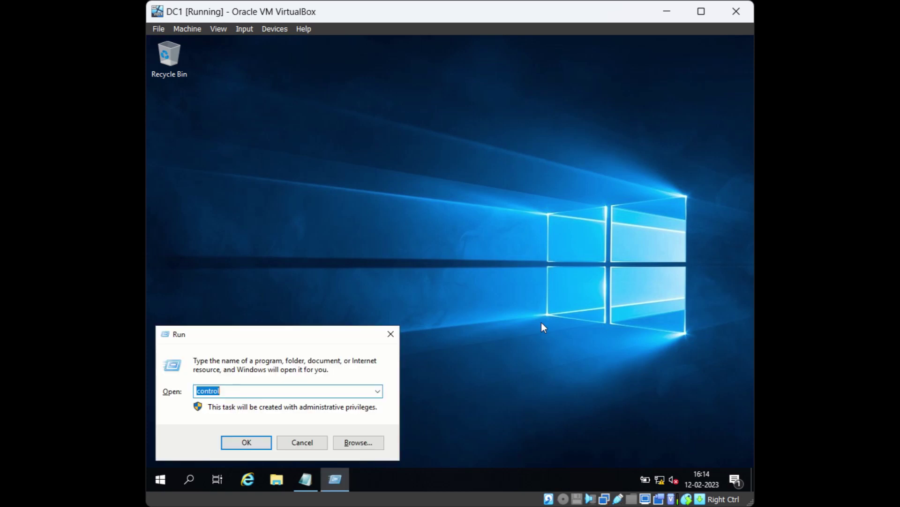
pyautogui.write('contyr')
pyautogui.press('BackSpace')
pyautogui.press('BackSpace')
pyautogui.write('rol')
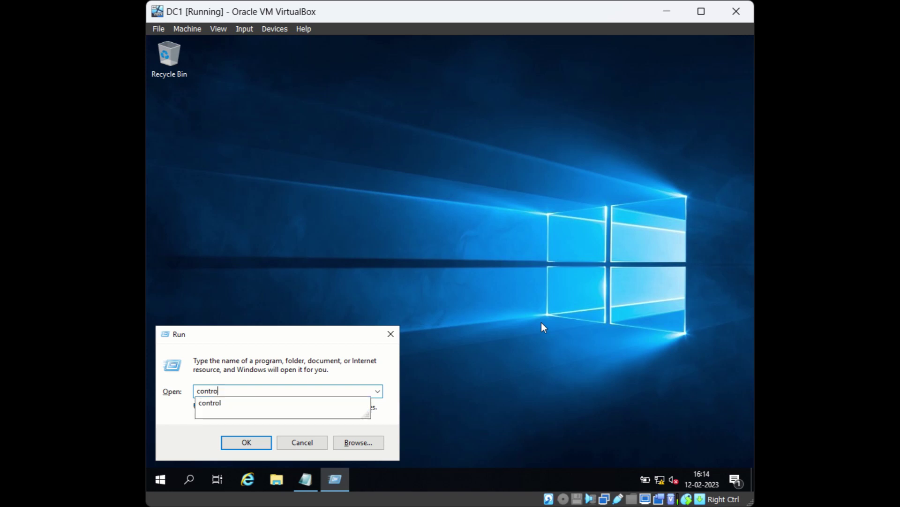
pyautogui.press('Return')
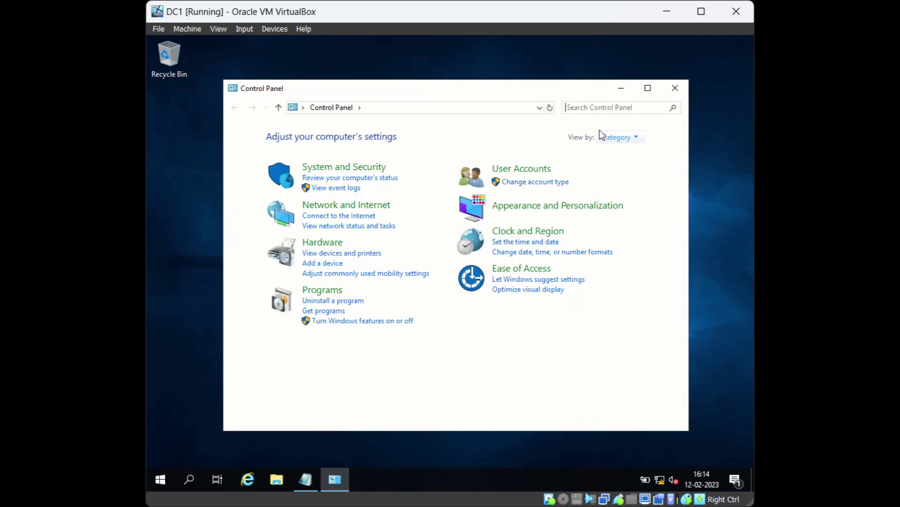
# Search the Control Panel for "mail" and open the e-mail account settings from the Mail setup.
pyautogui.click(605, 110)
pyautogui.write('mail')
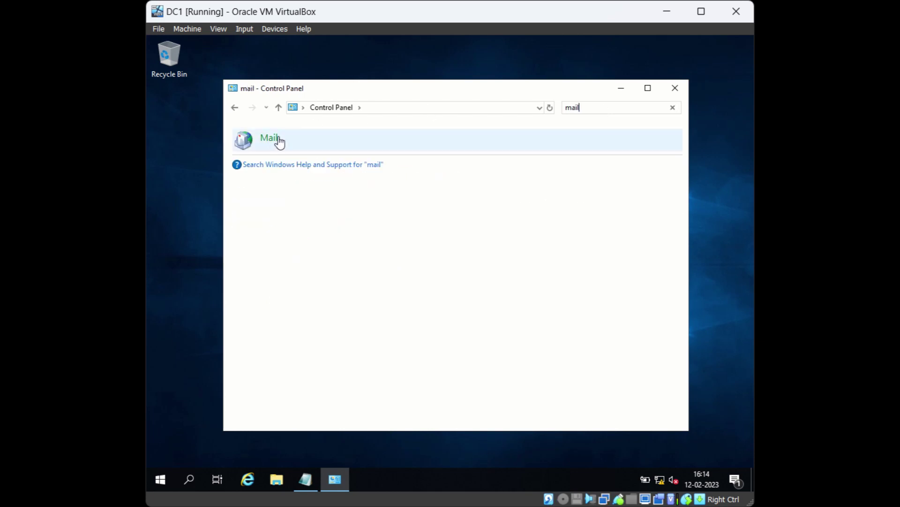
pyautogui.click(270, 138)
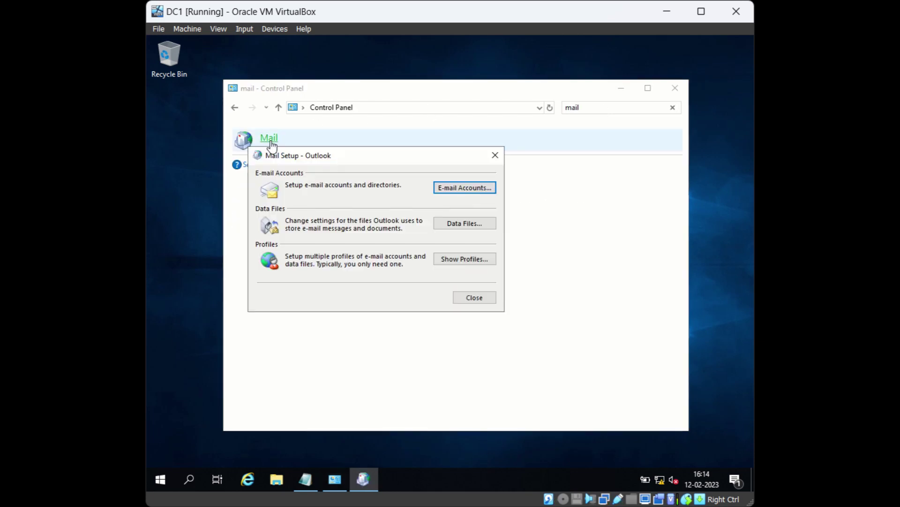
pyautogui.click(467, 189)
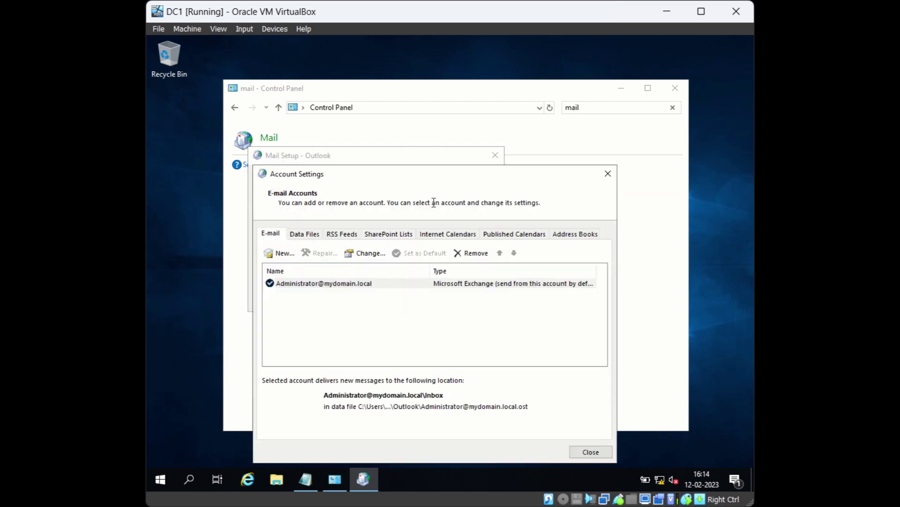
# Turn off Use Cached Exchange Mode for the Exchange account, finish the account change and close the mail setup.
pyautogui.doubleClick(355, 286)
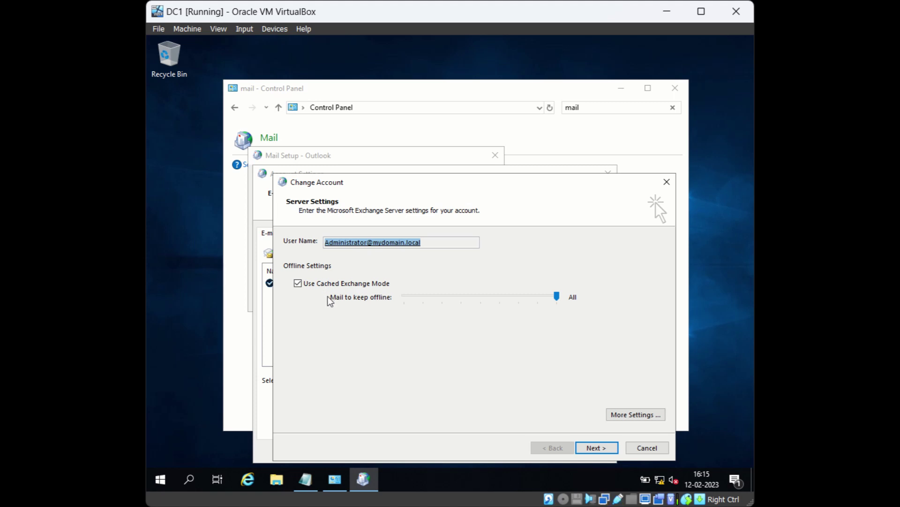
pyautogui.click(299, 286)
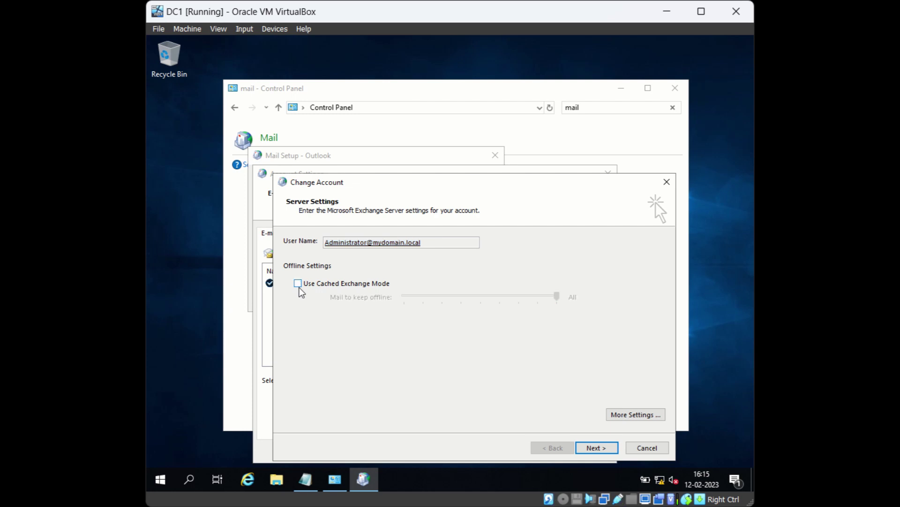
pyautogui.click(587, 450)
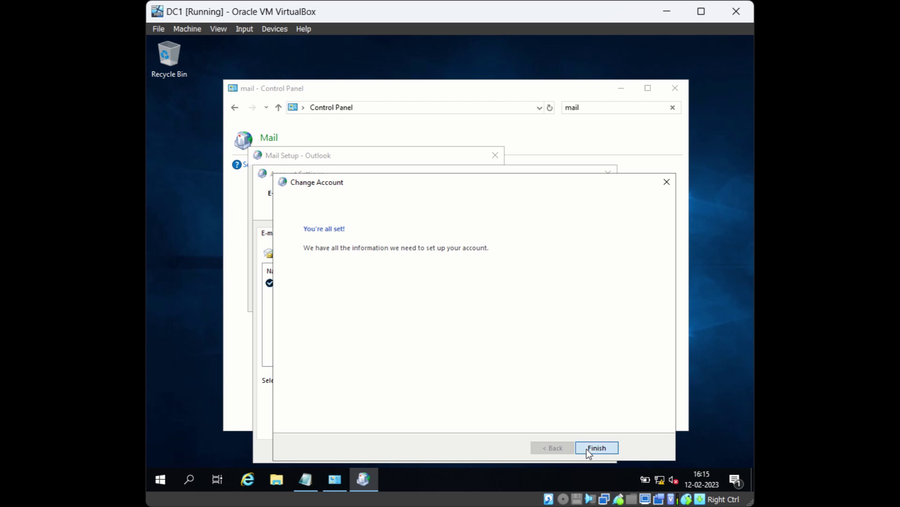
pyautogui.click(594, 448)
pyautogui.click(580, 453)
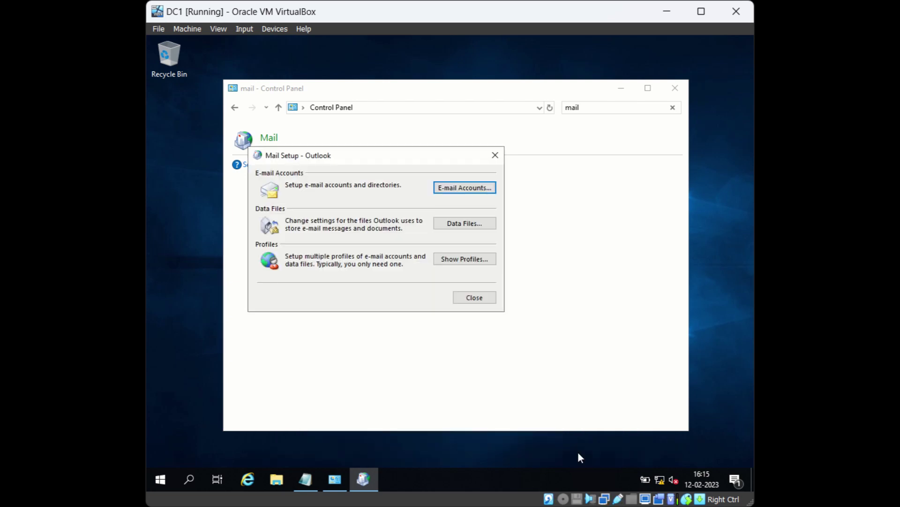
pyautogui.click(489, 298)
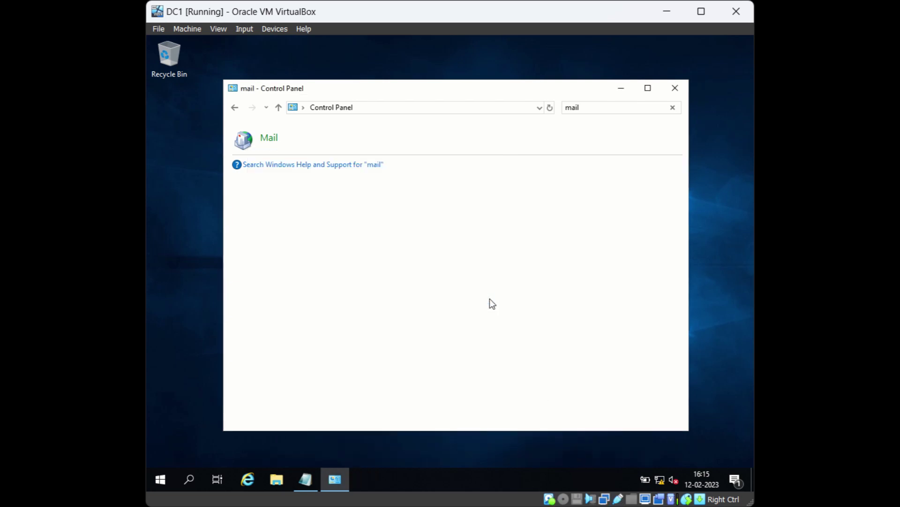
# Start Outlook with the Run command "outlook" to check the inbox, dismissing the activation wizard, and exit it.
pyautogui.press('super+r')
pyautogui.write('outlook')
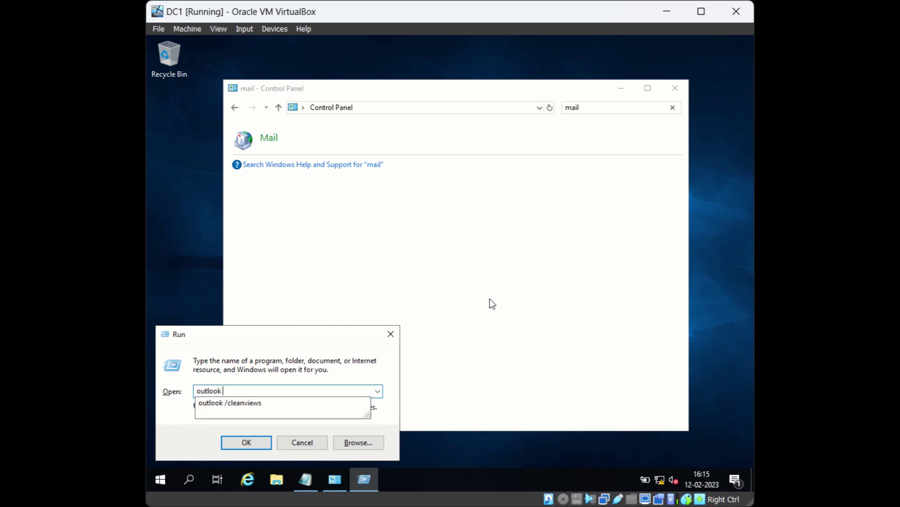
pyautogui.press('Return')
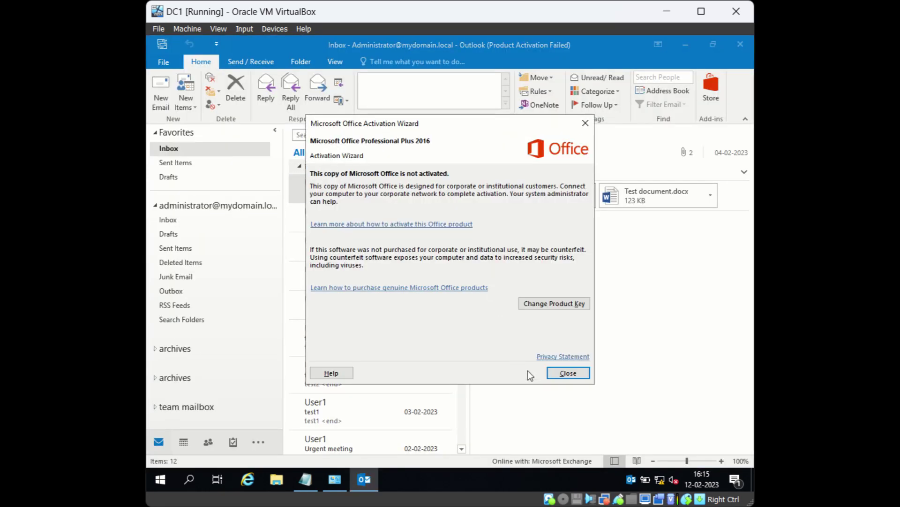
pyautogui.click(567, 373)
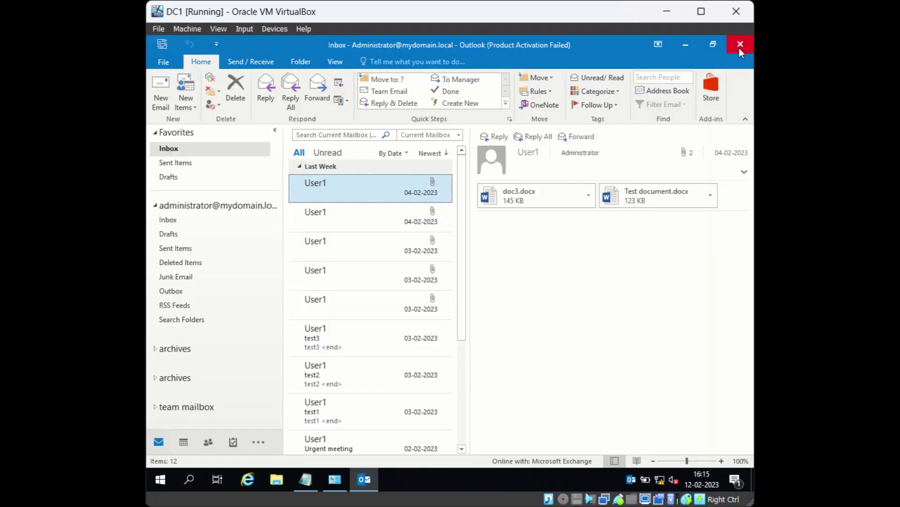
pyautogui.click(736, 41)
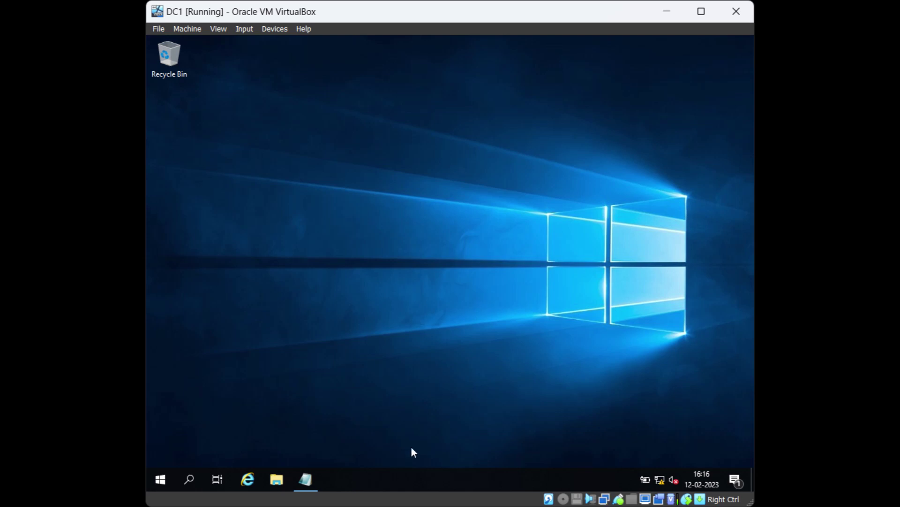
# Start Outlook in safe mode with "outlook /safe" using the Outlook profile, dismiss the activation wizard and exit it.
pyautogui.press('super+r')
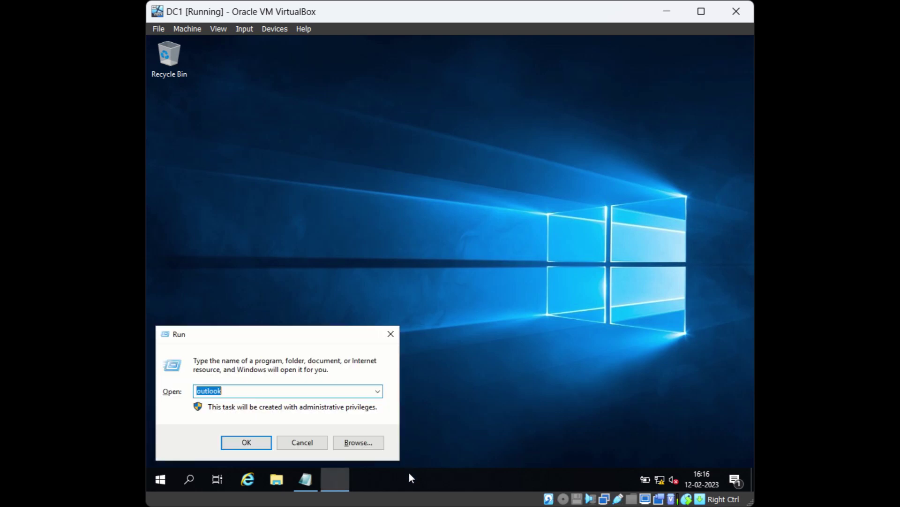
pyautogui.write('ou')
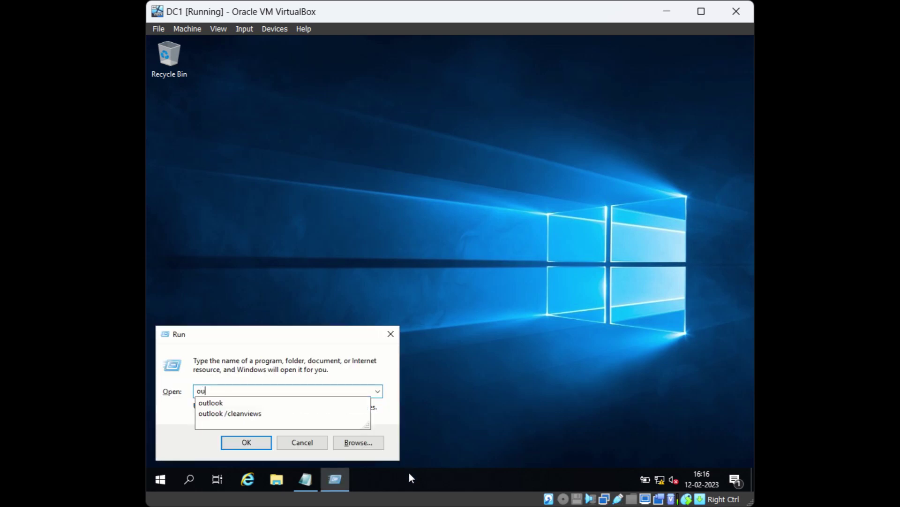
pyautogui.write('tlook /safe')
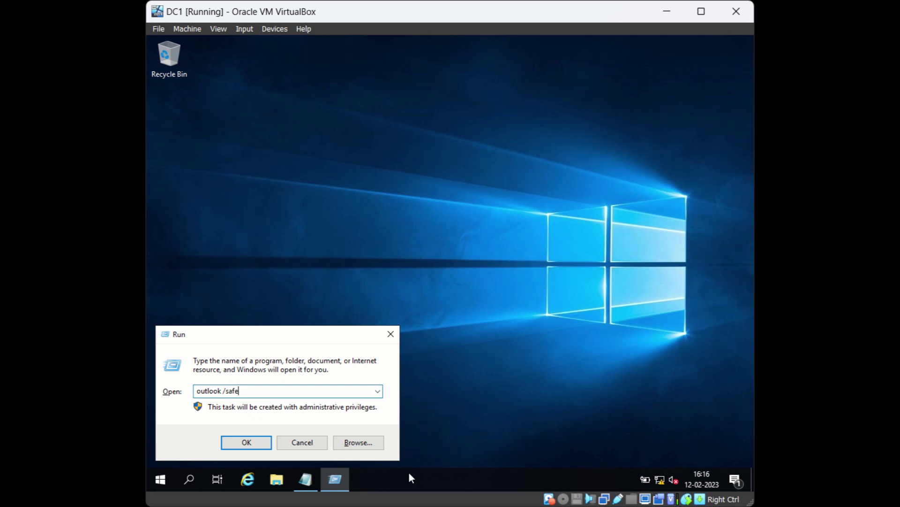
pyautogui.click(253, 442)
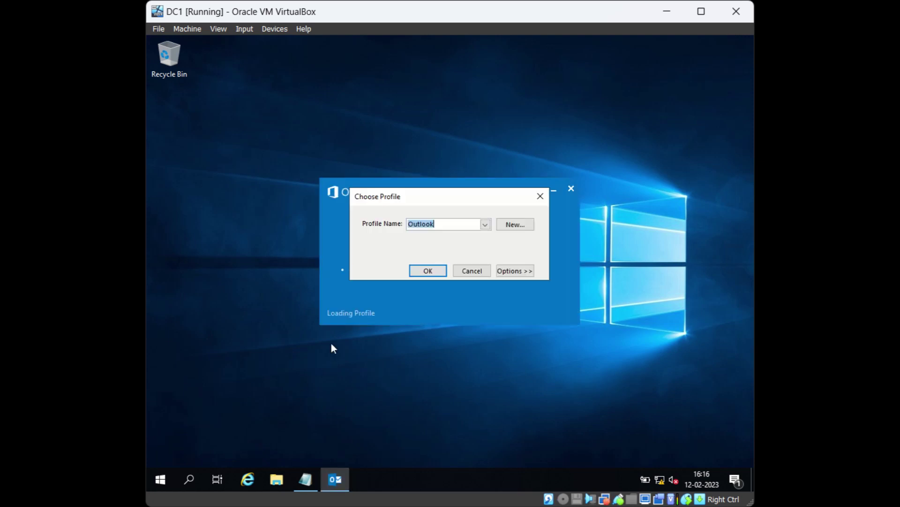
pyautogui.click(426, 271)
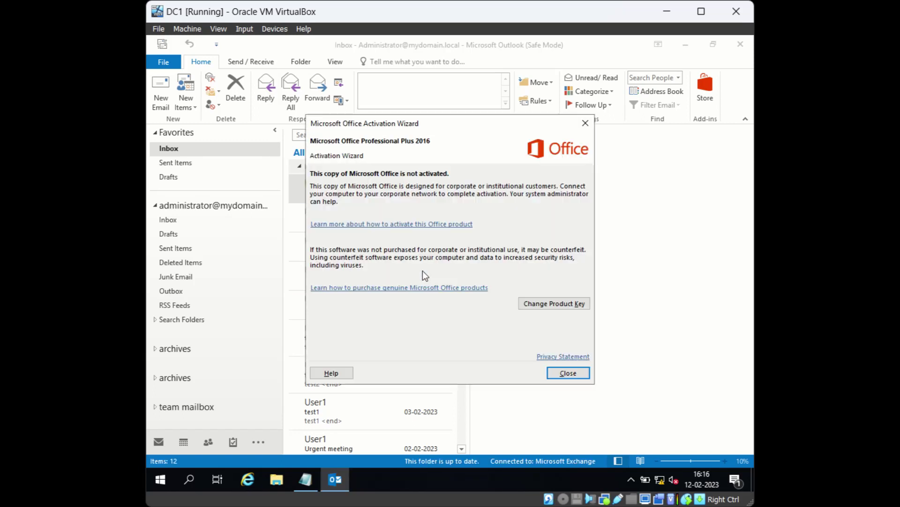
pyautogui.click(564, 374)
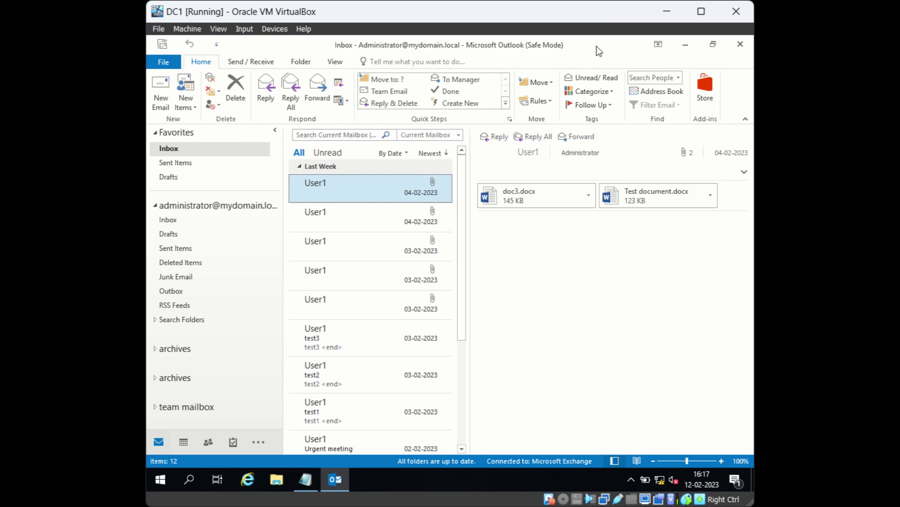
pyautogui.click(737, 44)
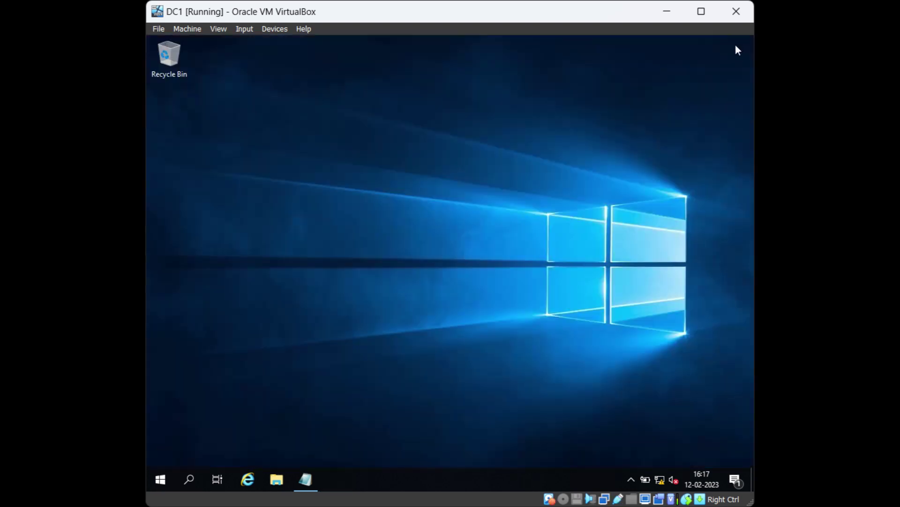
# Start Outlook in normal mode with the Run command "outlook".
pyautogui.press('super+r')
pyautogui.write('outlook')
pyautogui.press('Return')
# Reset Outlook's navigation pane with the Run command "outlook /resetnavpane" and dismiss the activation wizard.
pyautogui.press('super+r')
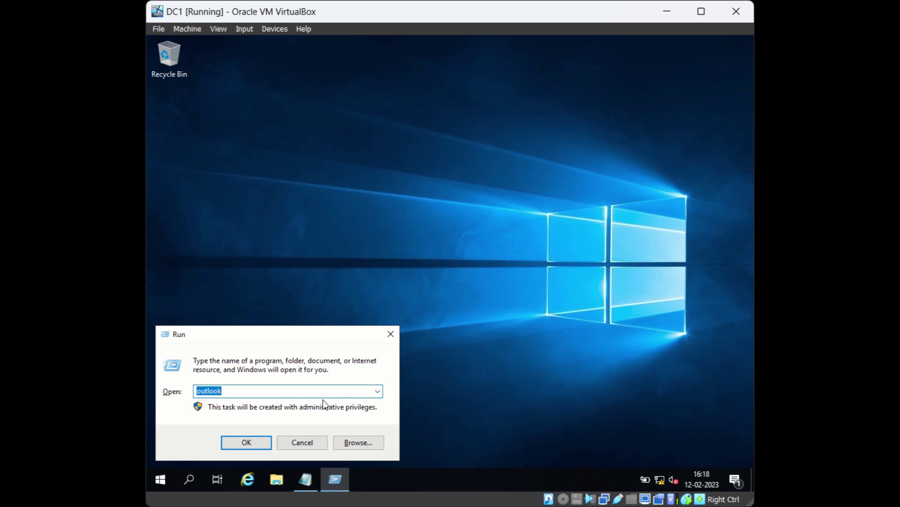
pyautogui.write('out')
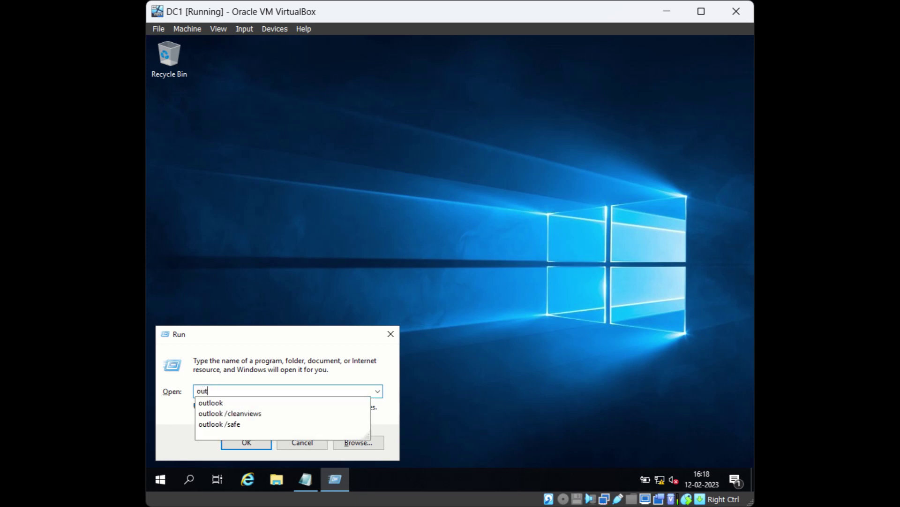
pyautogui.write('look /reset')
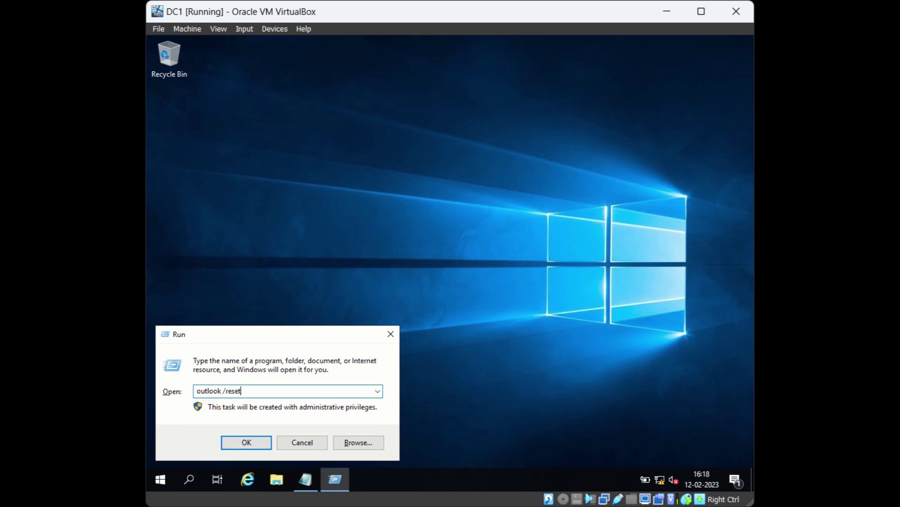
pyautogui.write('navpane')
pyautogui.press('Return')
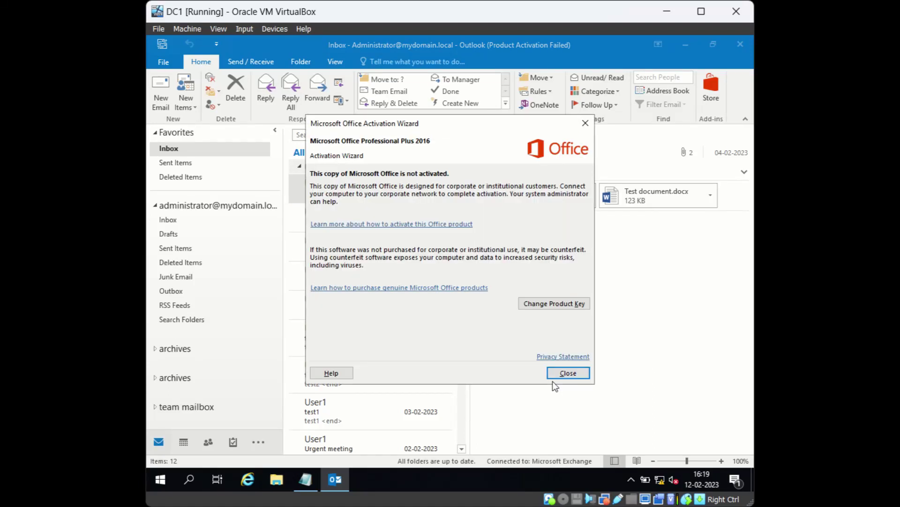
pyautogui.click(568, 373)
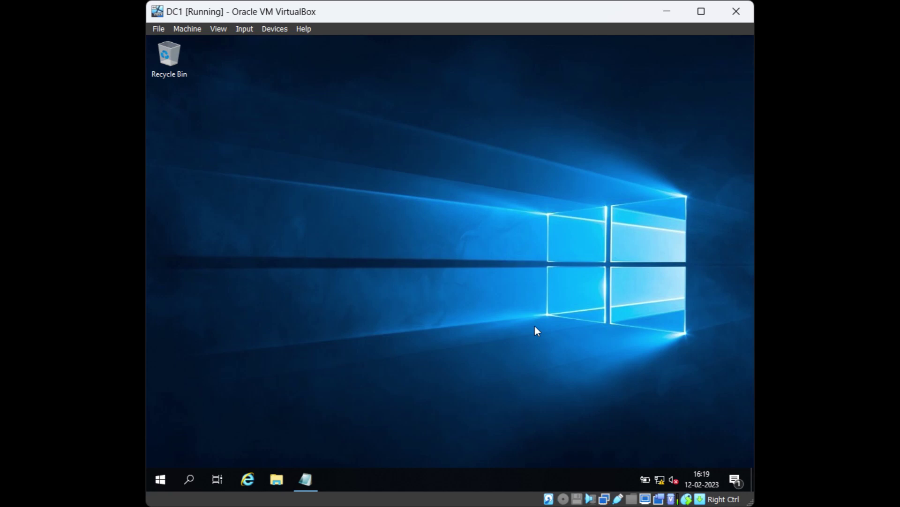
# Open the AppData folder with the Run command "appdata" and go to Local\Microsoft\Outlook.
pyautogui.press('super+r')
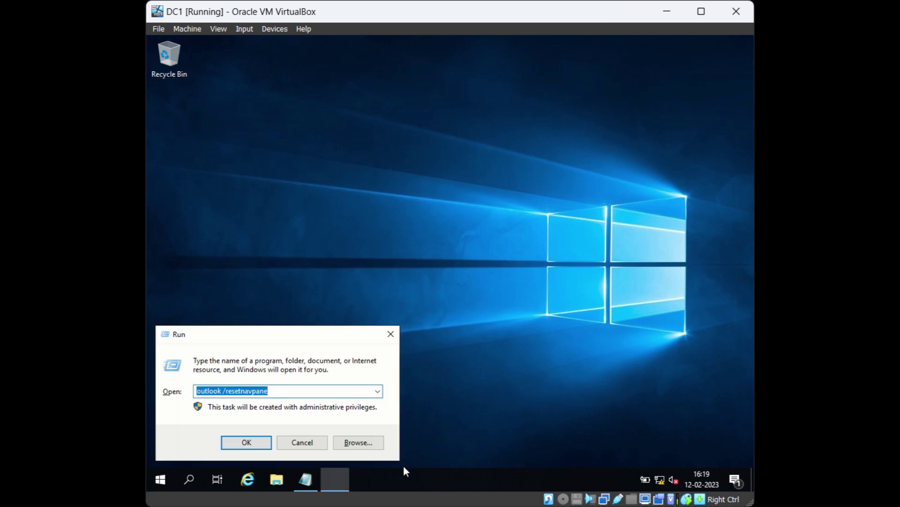
pyautogui.write('appd')
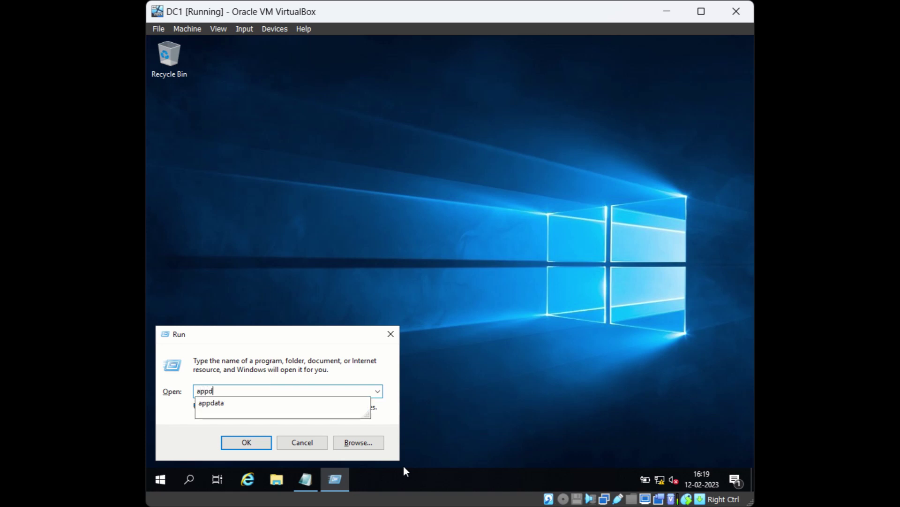
pyautogui.write('ata')
pyautogui.press('Return')
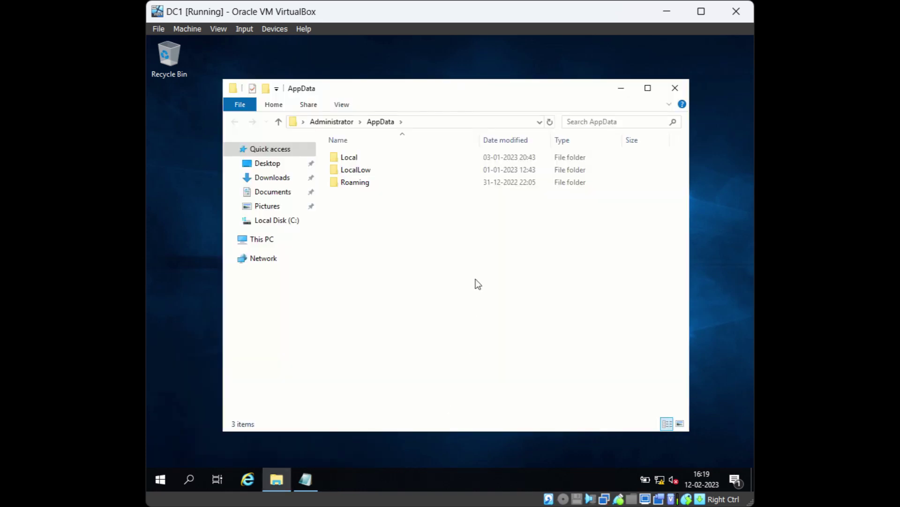
pyautogui.doubleClick(358, 153)
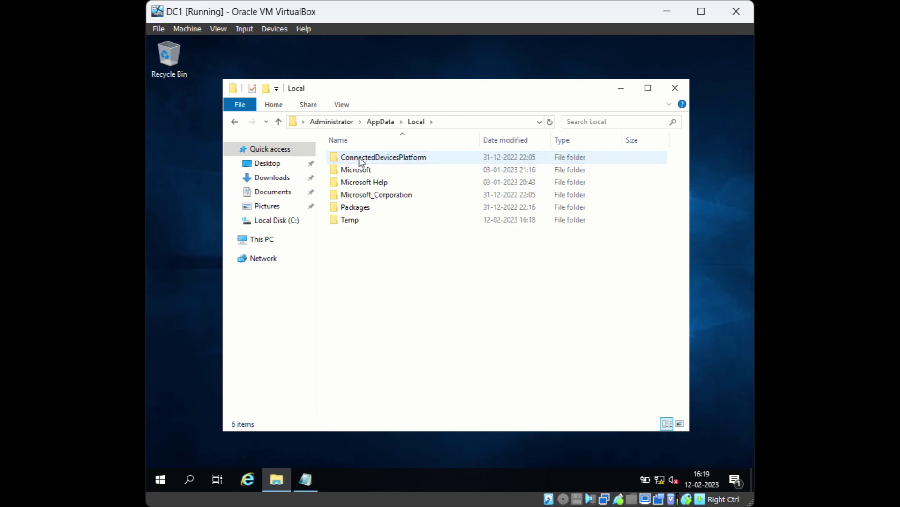
pyautogui.doubleClick(366, 172)
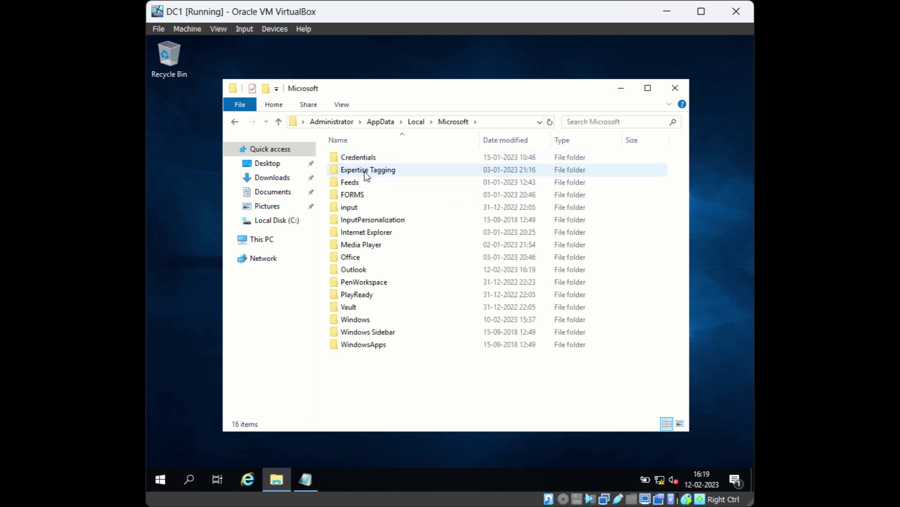
pyautogui.doubleClick(362, 270)
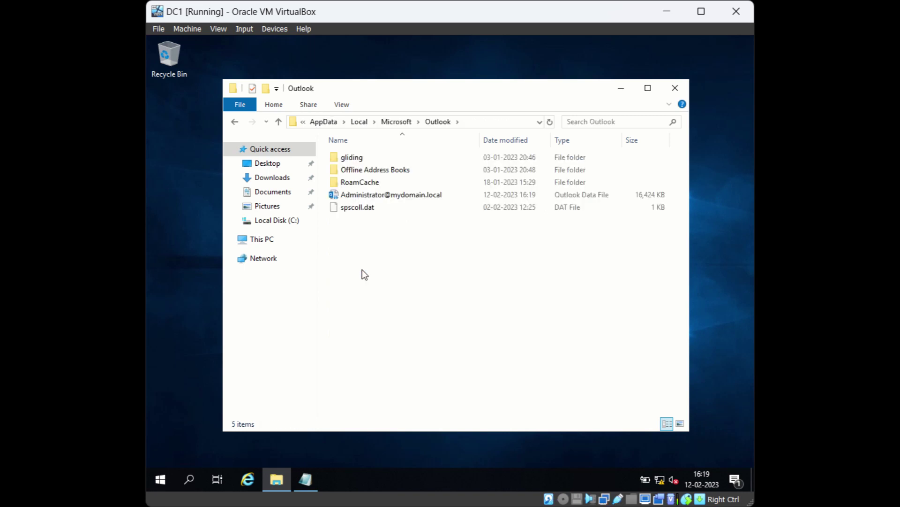
# Rename the administrator's Outlook data file by appending ".old" to its existing name.
pyautogui.click(430, 196)
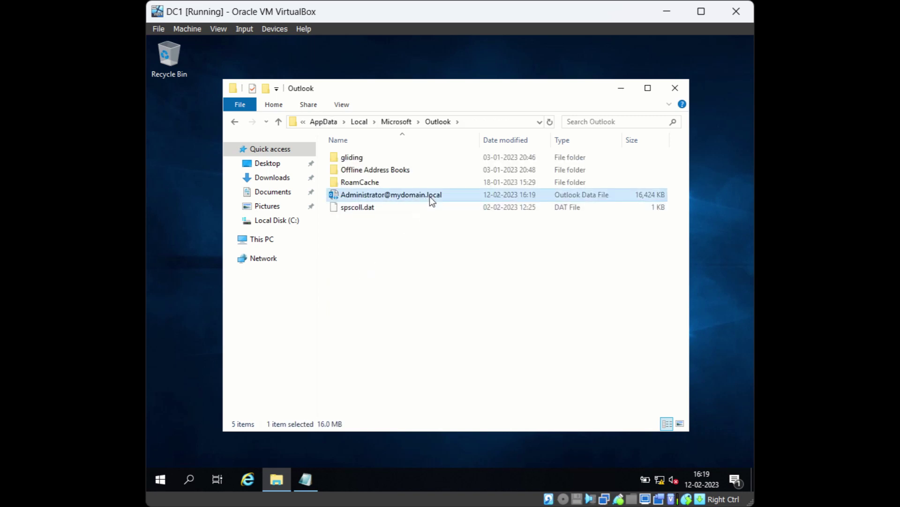
pyautogui.press('F2')
pyautogui.click(458, 195)
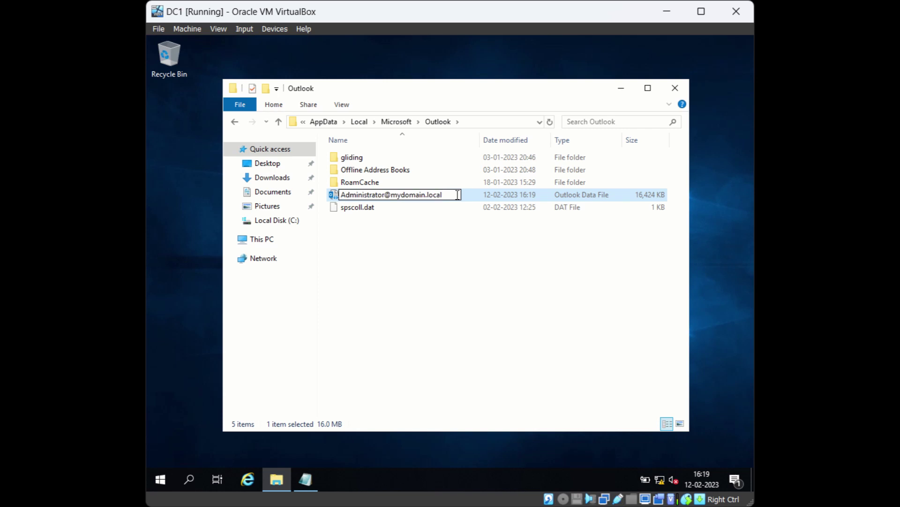
pyautogui.write('.old')
pyautogui.click(466, 315)
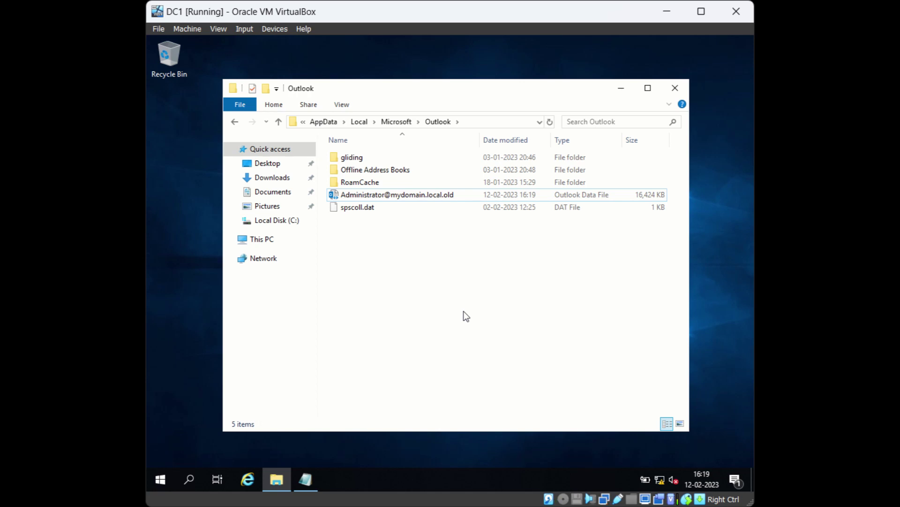
# Start Outlook with the Run command "outlook" and dismiss the activation wizard.
pyautogui.press('super+r')
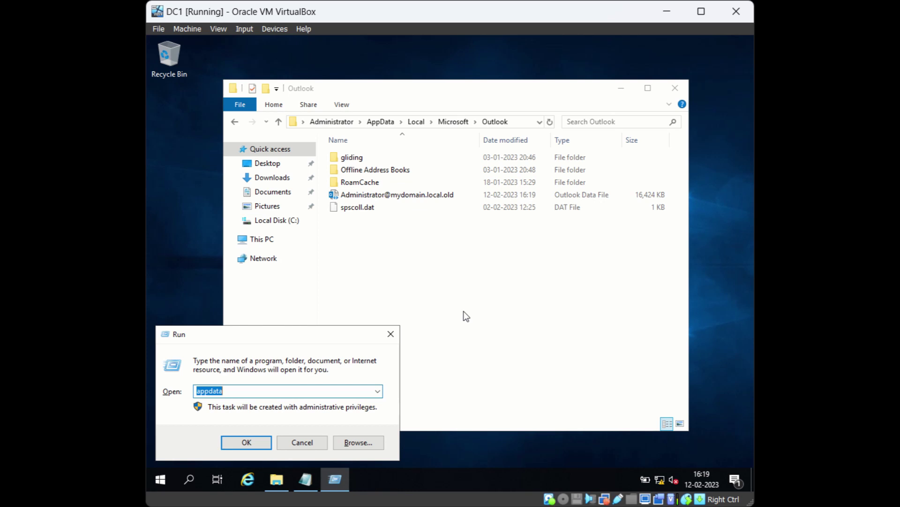
pyautogui.write('outlook')
pyautogui.press('Return')
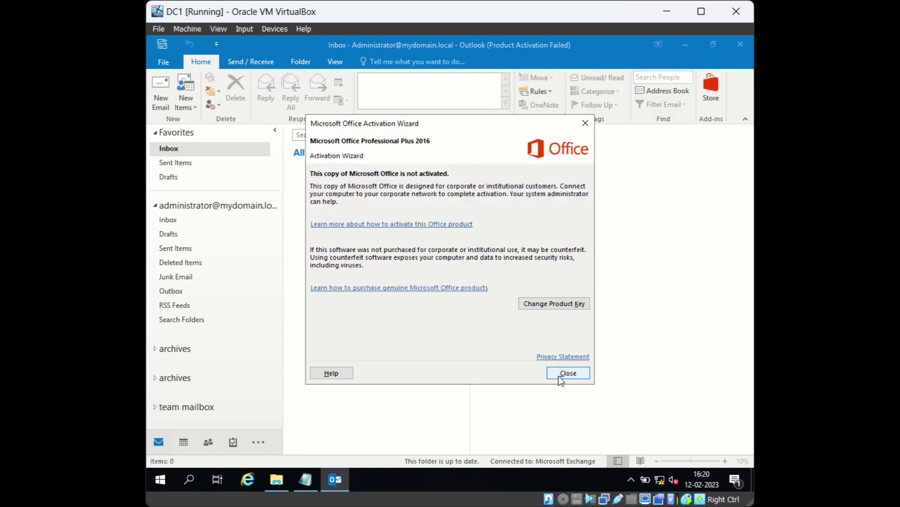
pyautogui.click(559, 376)
# Return to the Outlook data folder in File Explorer and compare the regenerated data file with the renamed .old file.
pyautogui.click(278, 485)
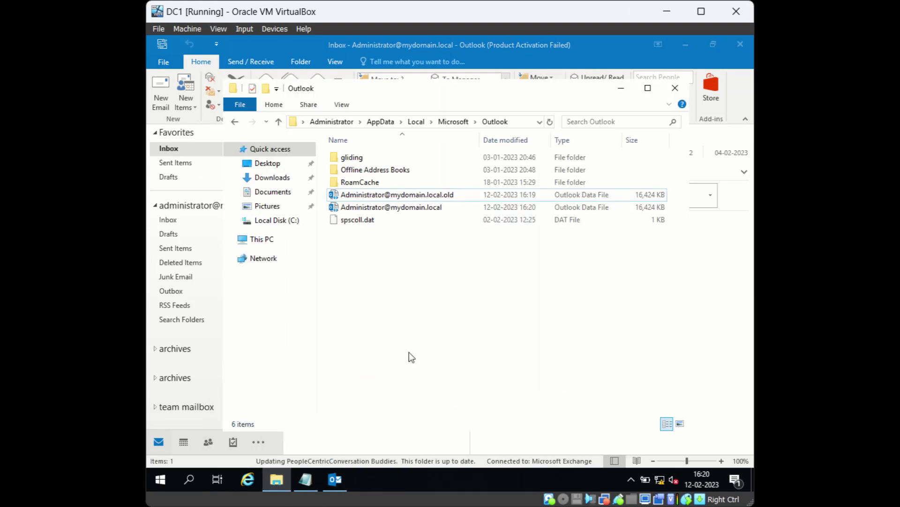
pyautogui.click(435, 206)
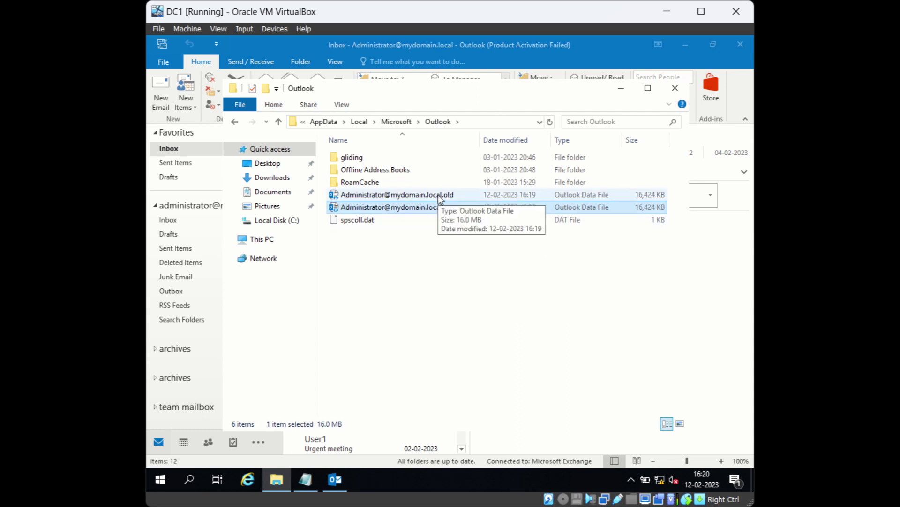
pyautogui.click(439, 196)
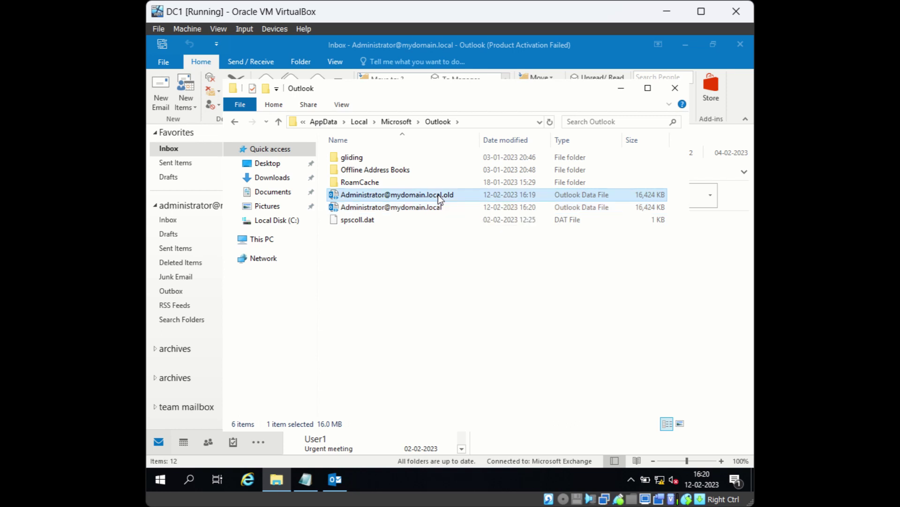
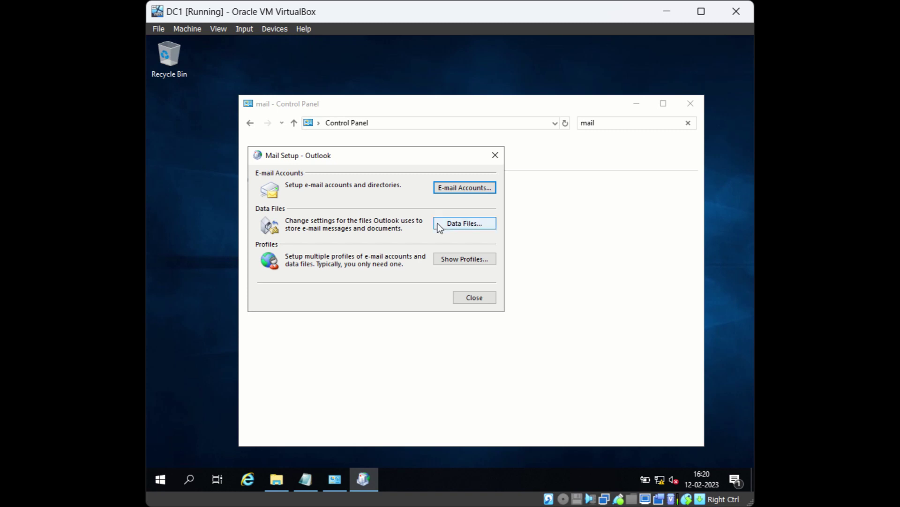
# Open the data files list in Mail Setup and remove the Archives file stored at C:\old_mails.pst.
pyautogui.click(441, 224)
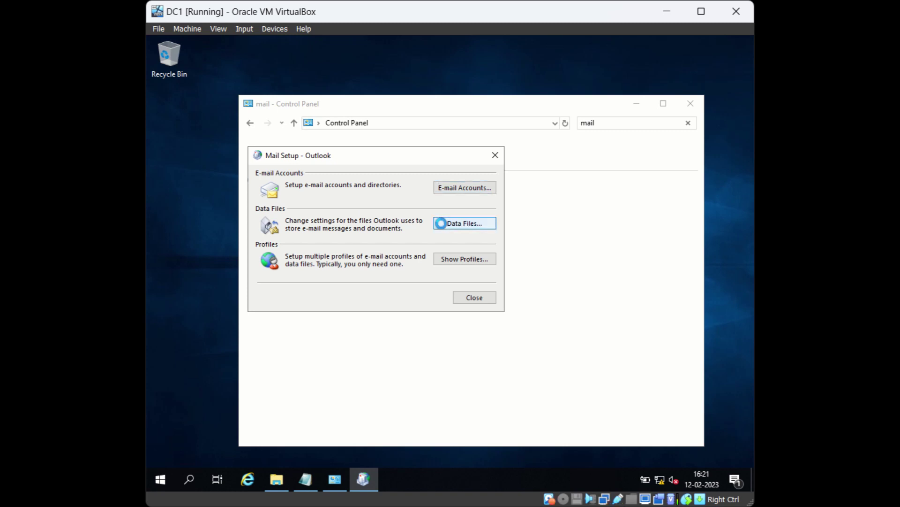
pyautogui.click(392, 294)
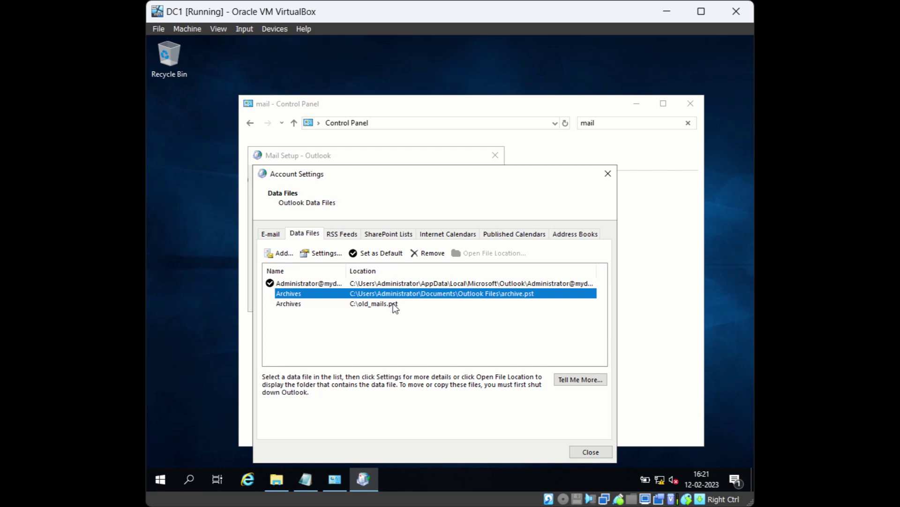
pyautogui.click(393, 305)
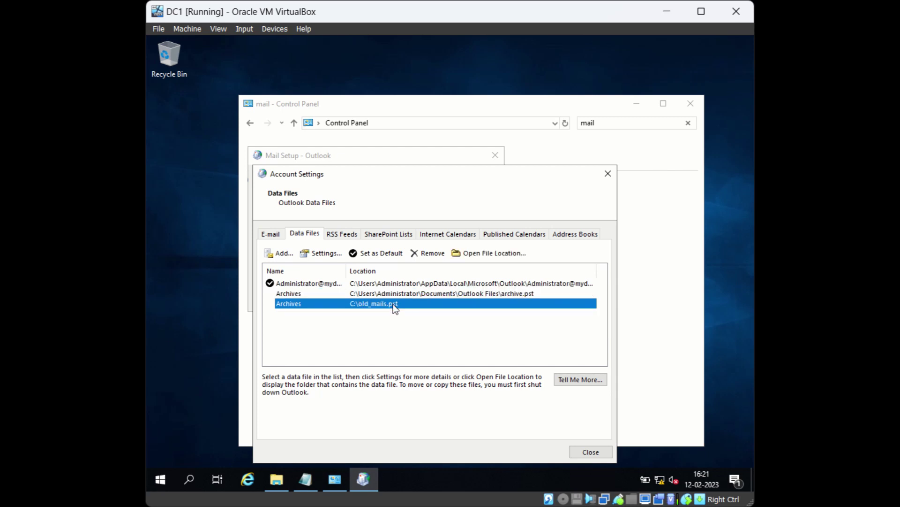
pyautogui.click(426, 254)
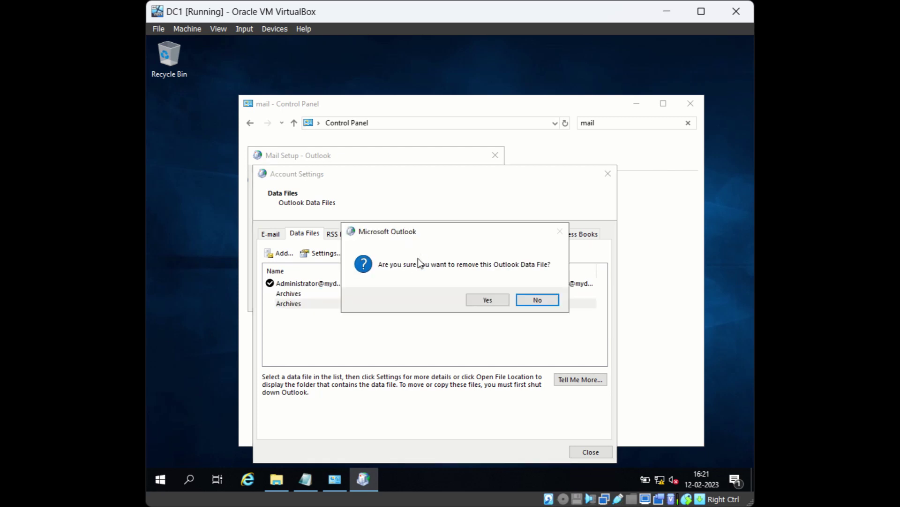
pyautogui.click(487, 300)
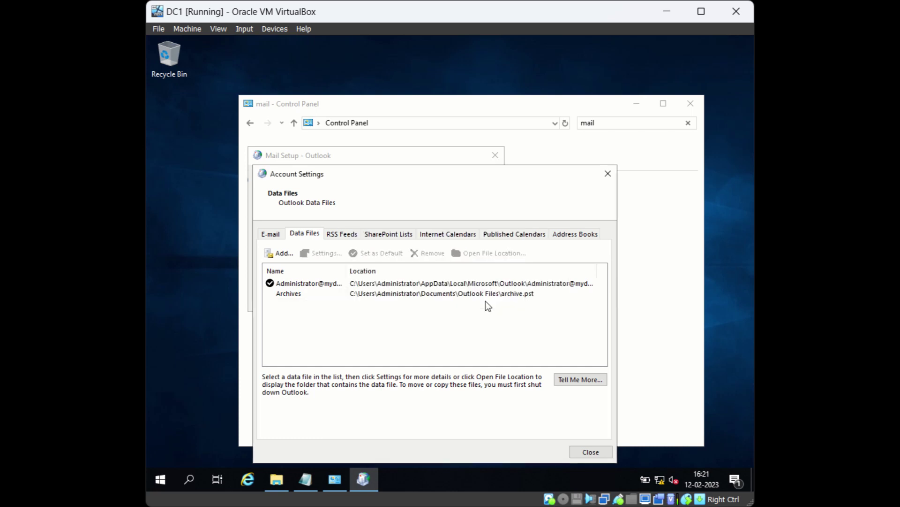
# Remove the Archives data file archive.pst from the Outlook profile and close the account settings.
pyautogui.click(432, 294)
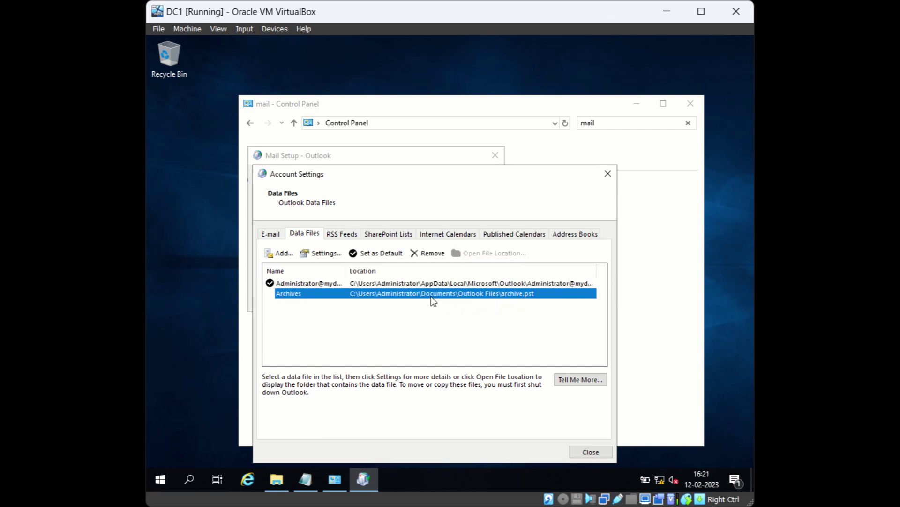
pyautogui.click(432, 254)
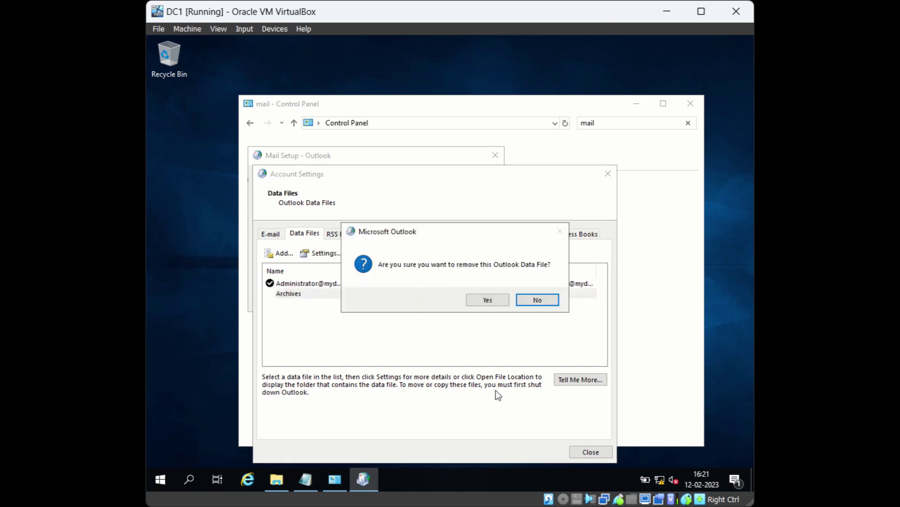
pyautogui.click(488, 299)
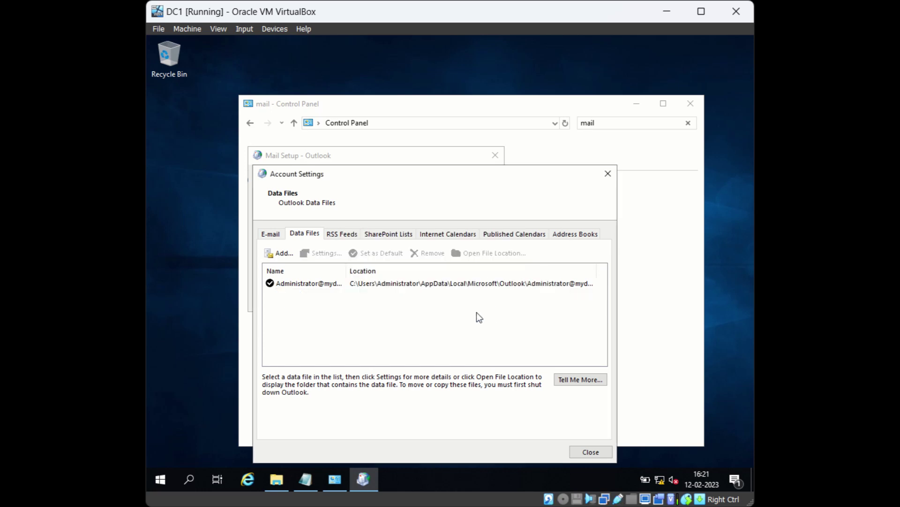
pyautogui.click(586, 452)
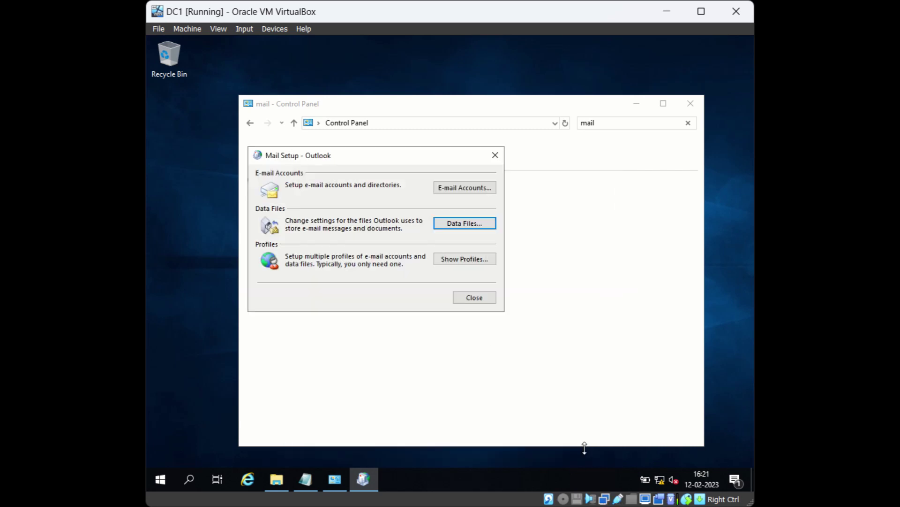
# Remove Team Mailbox from the Exchange account's additional mailboxes and apply the advanced settings.
pyautogui.click(474, 188)
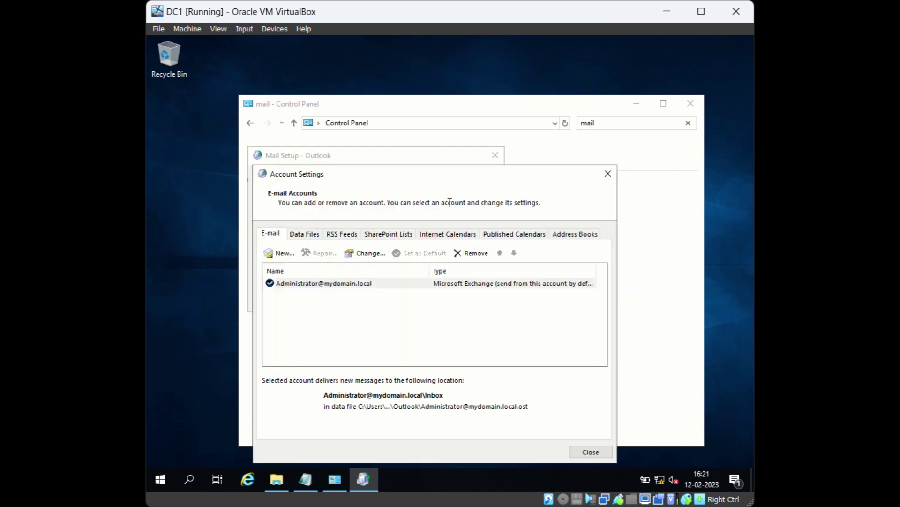
pyautogui.doubleClick(347, 283)
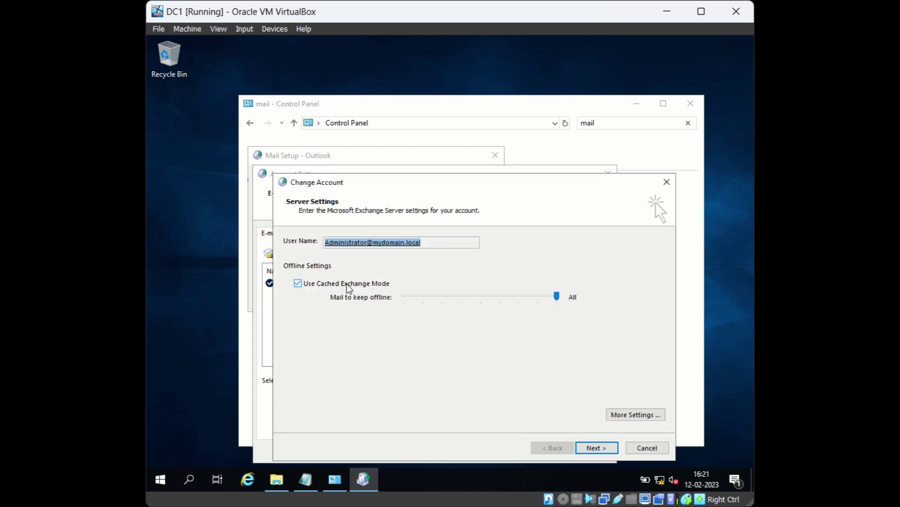
pyautogui.click(623, 415)
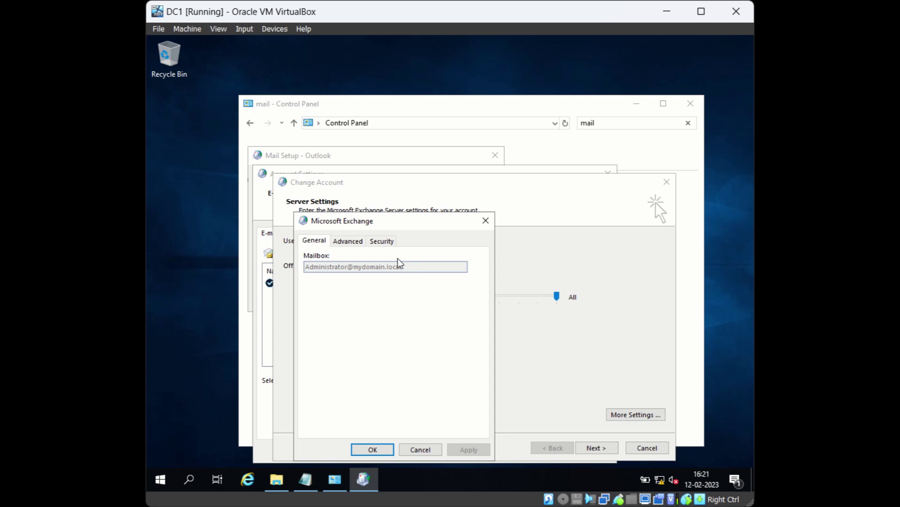
pyautogui.click(349, 242)
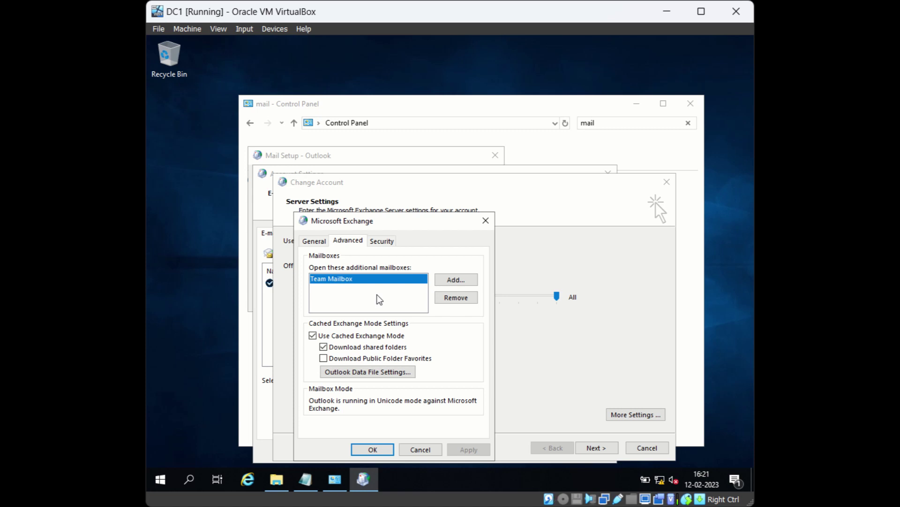
pyautogui.click(447, 300)
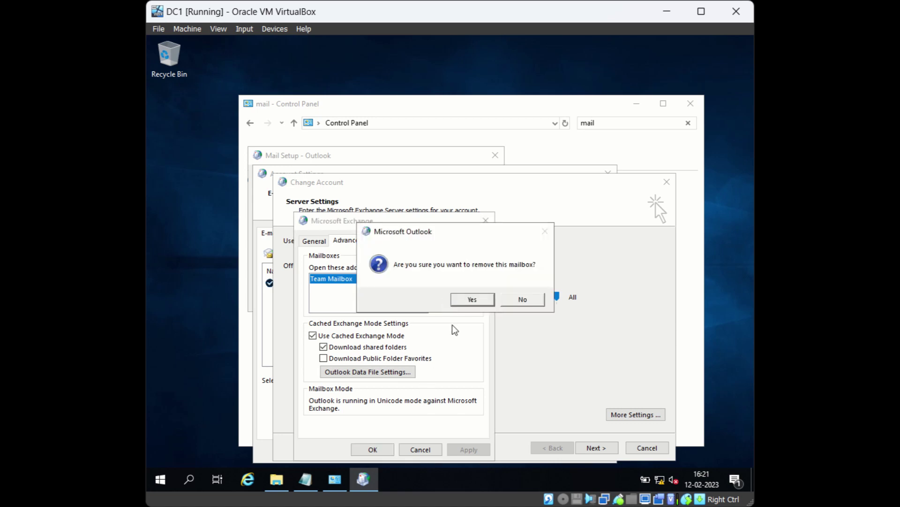
pyautogui.click(471, 300)
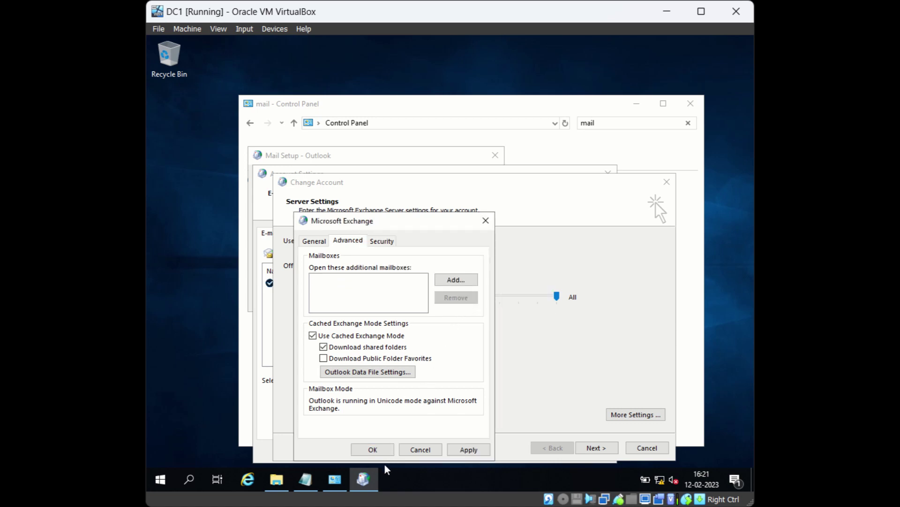
pyautogui.click(461, 450)
pyautogui.click(372, 450)
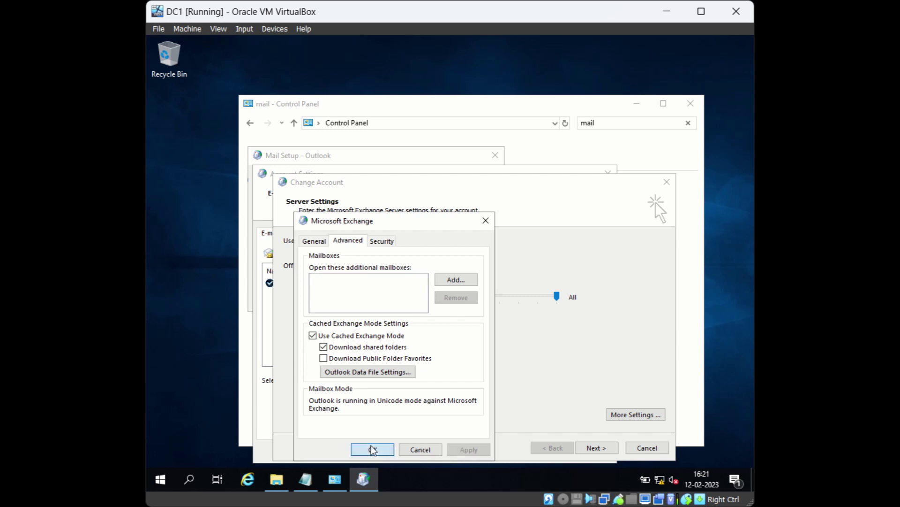
# Finish the Exchange account change, then close the account settings and Mail Setup.
pyautogui.click(599, 448)
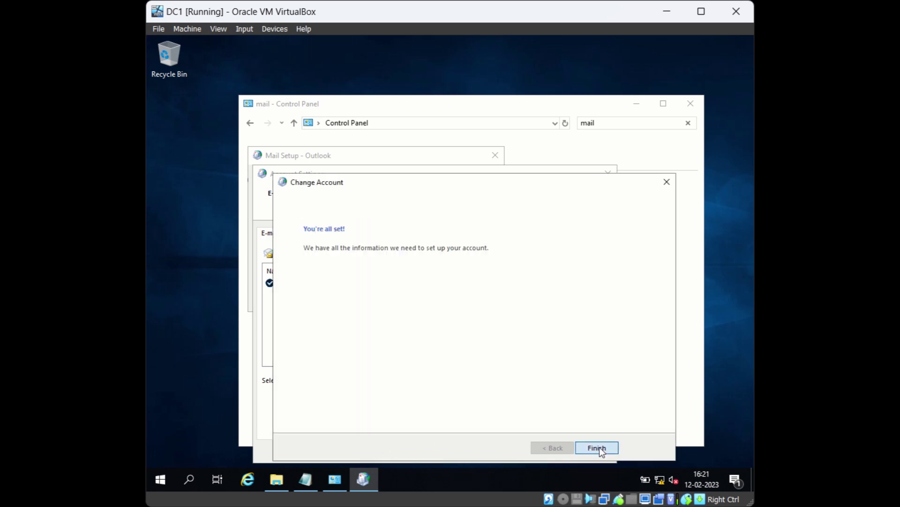
pyautogui.click(599, 447)
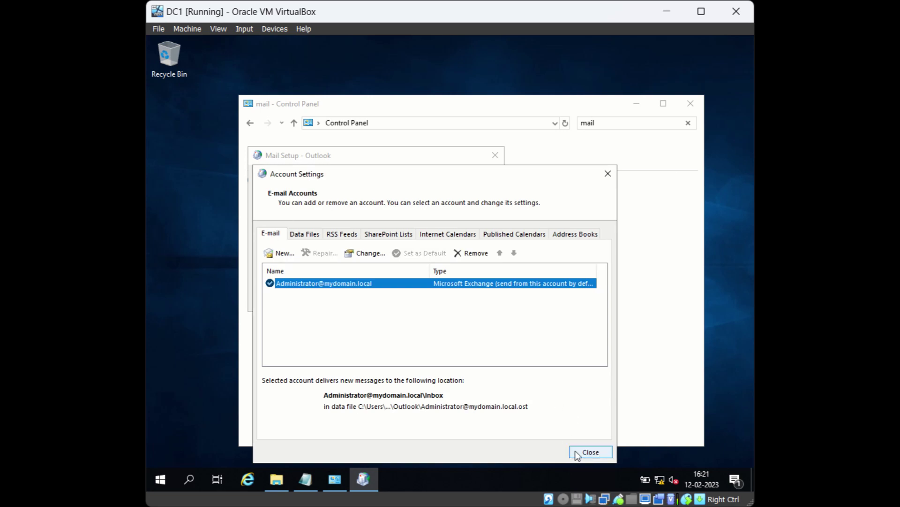
pyautogui.click(577, 453)
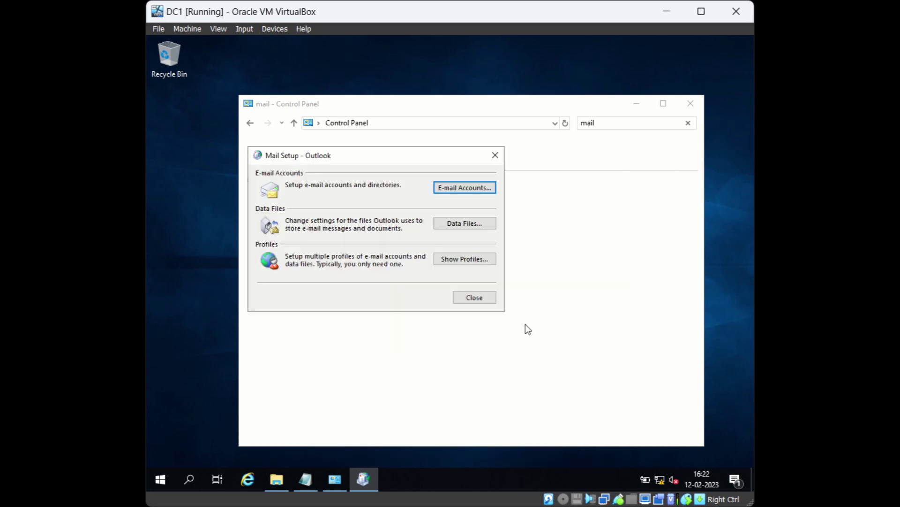
pyautogui.click(494, 298)
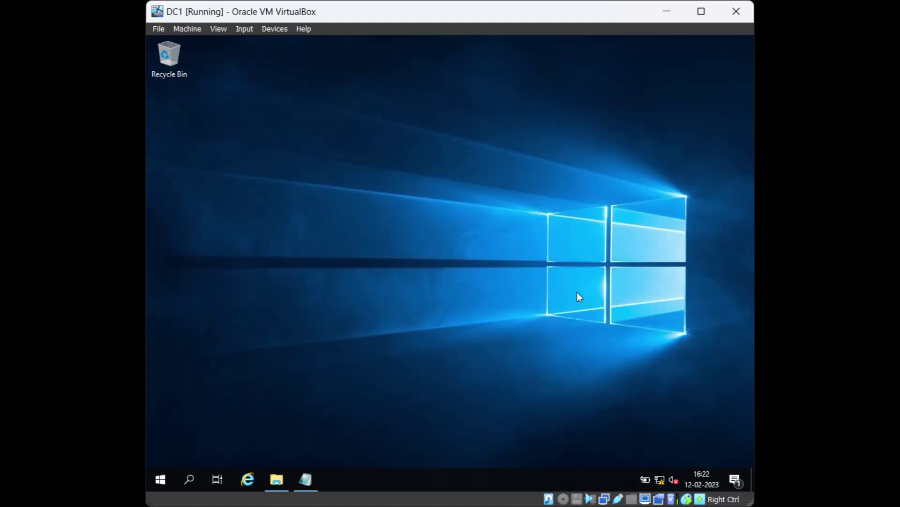
# Open Control Panel with the Run command "control", search for "mail" and open the Mail setup.
pyautogui.press('super+r')
pyautogui.write('control')
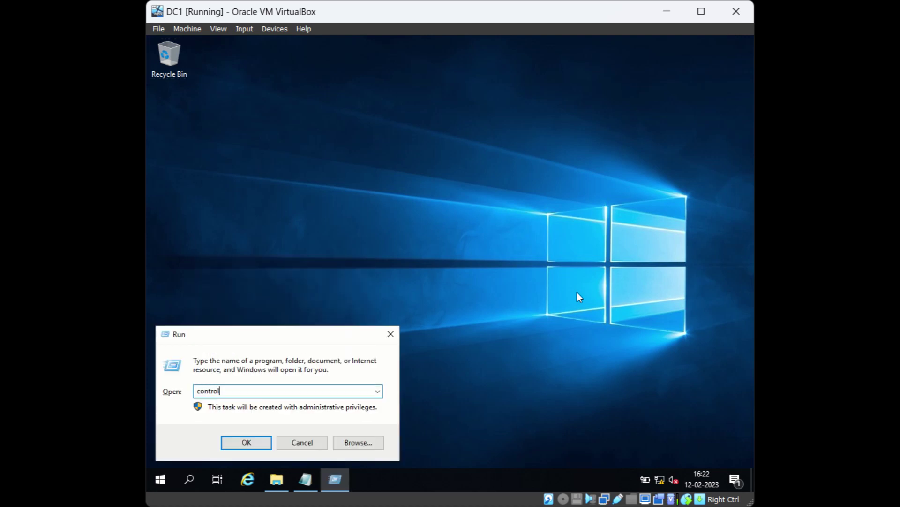
pyautogui.press('Return')
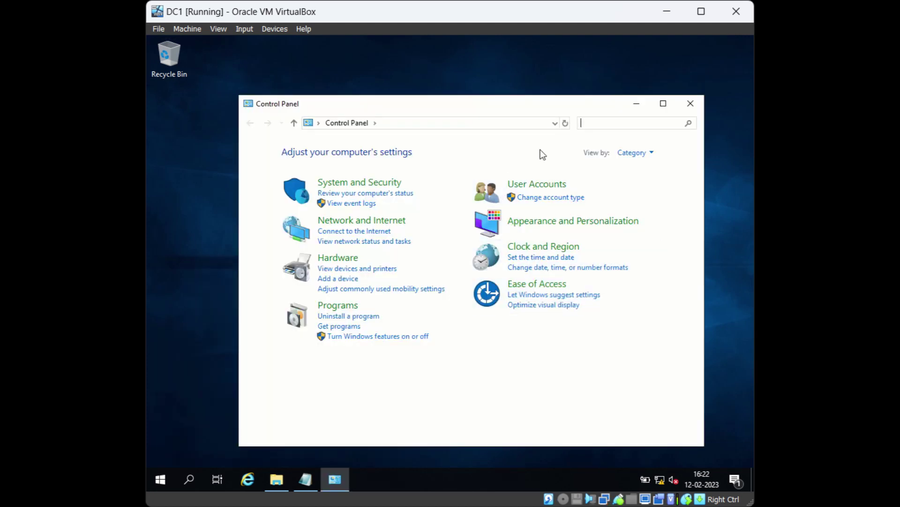
pyautogui.click(593, 122)
pyautogui.write('mail')
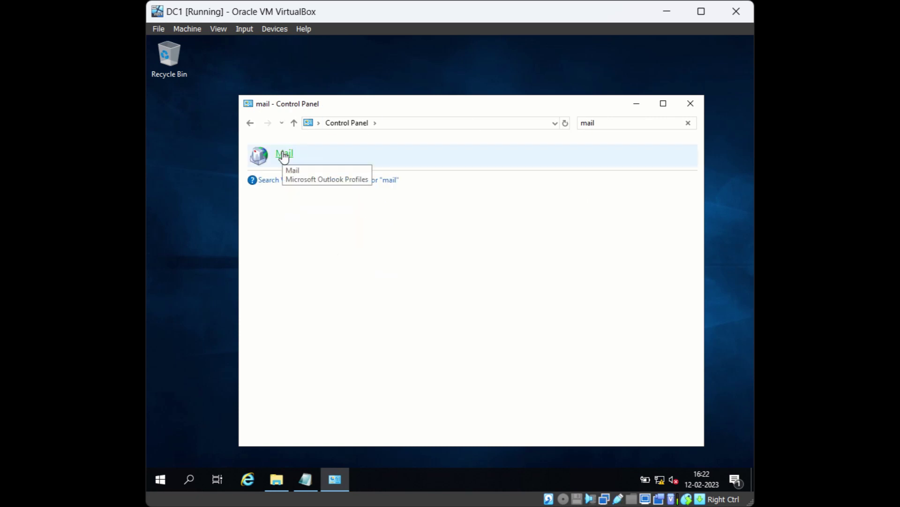
pyautogui.click(284, 155)
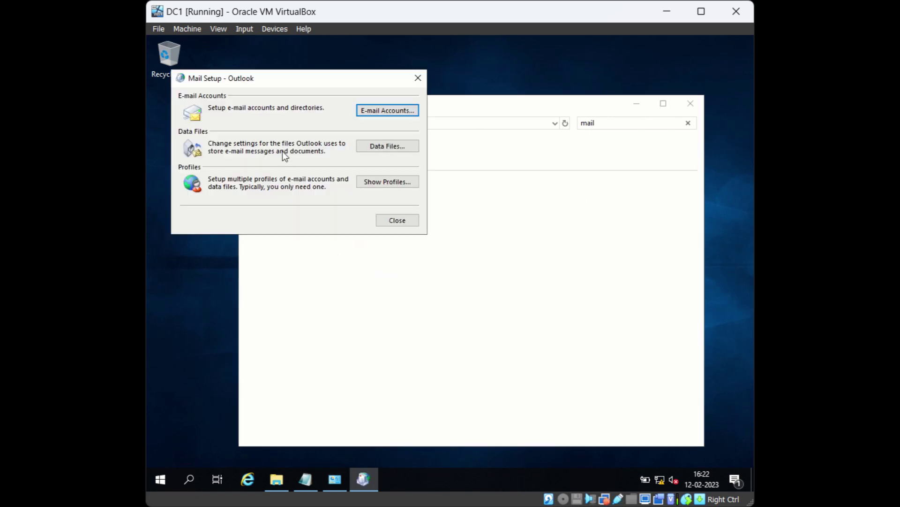
# Create a mail profile named "new" and finish its automatic account setup with the prefilled e-mail address.
pyautogui.click(366, 184)
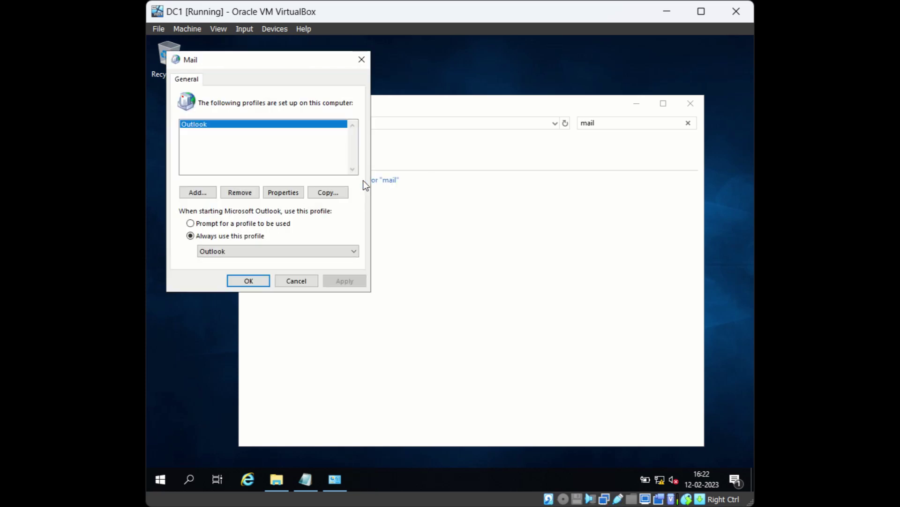
pyautogui.click(210, 196)
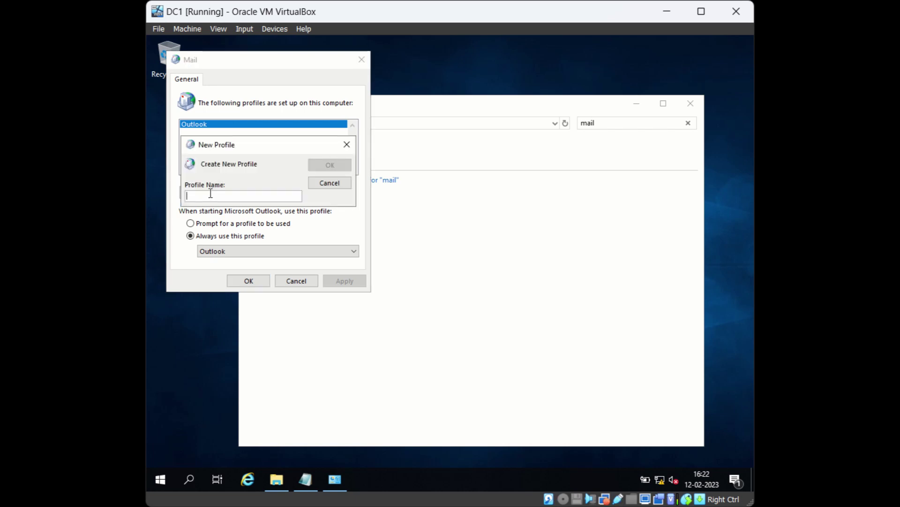
pyautogui.write('new')
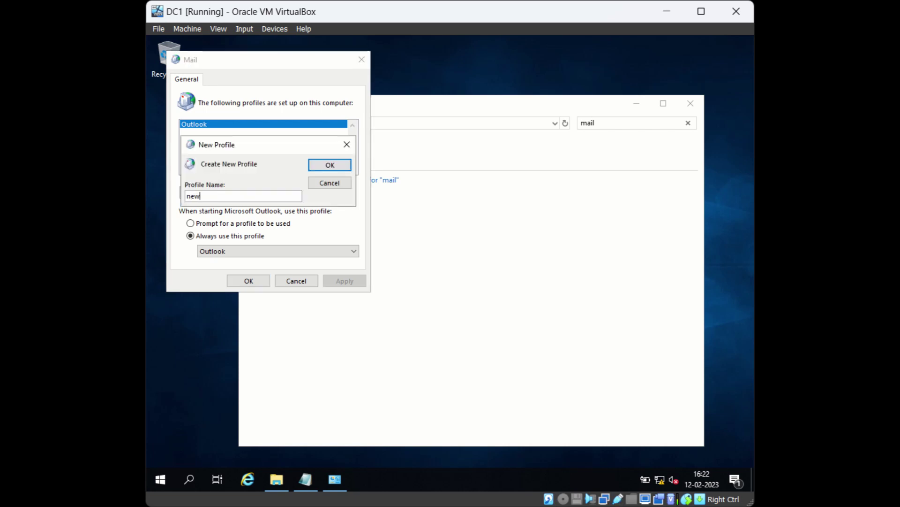
pyautogui.click(329, 165)
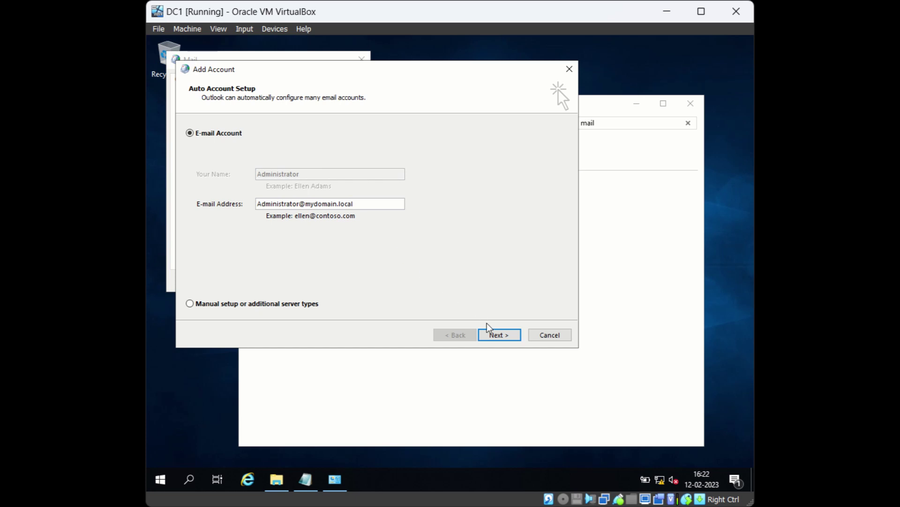
pyautogui.click(494, 335)
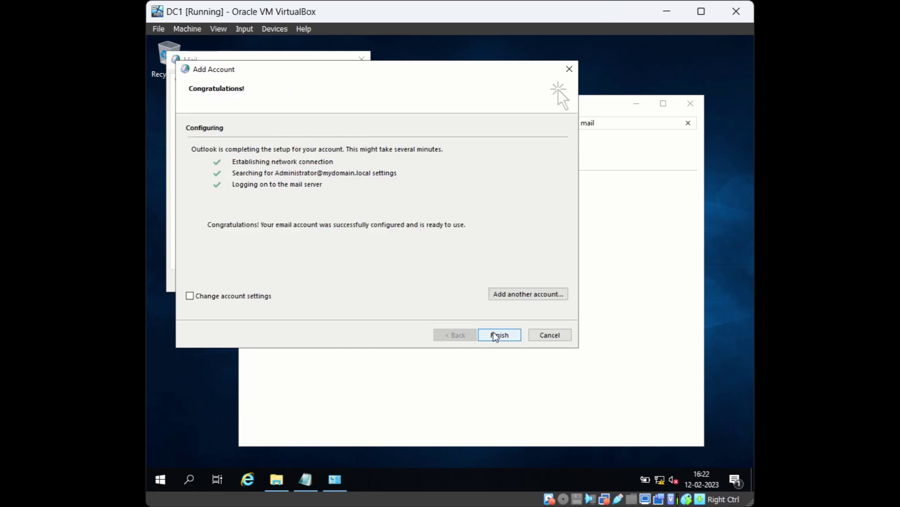
pyautogui.click(498, 335)
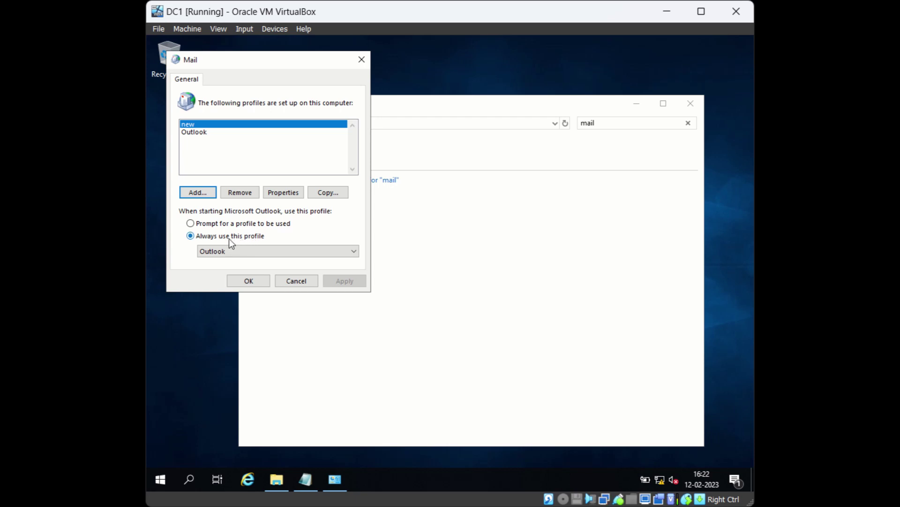
# Set "new" as the profile Outlook always uses at startup, apply the change and close the Mail profile settings.
pyautogui.click(260, 249)
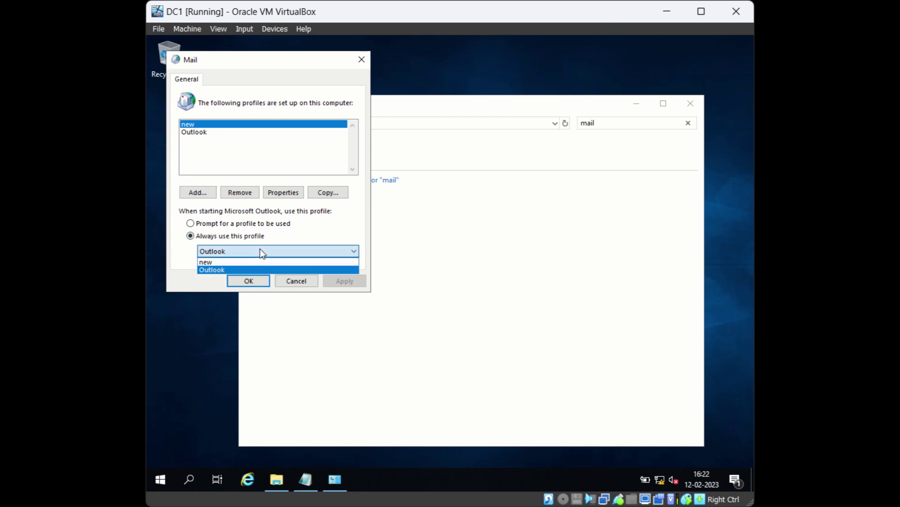
pyautogui.click(239, 263)
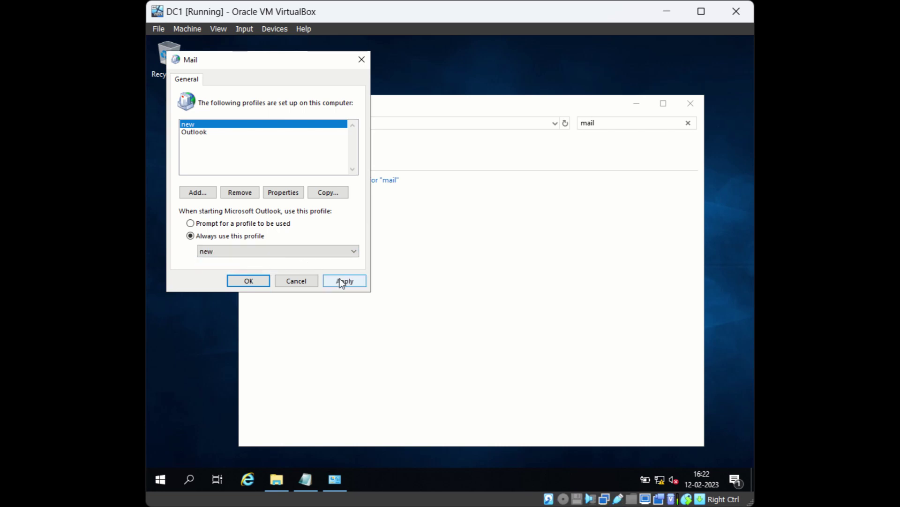
pyautogui.click(338, 277)
pyautogui.click(248, 281)
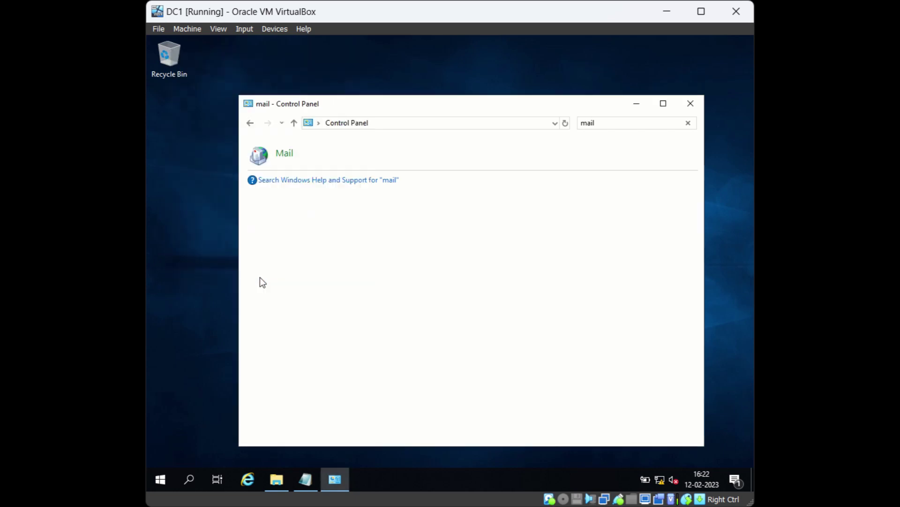
# Start Outlook with the Run command "outlook" to load the new profile.
pyautogui.press('super+r')
pyautogui.write('outlook')
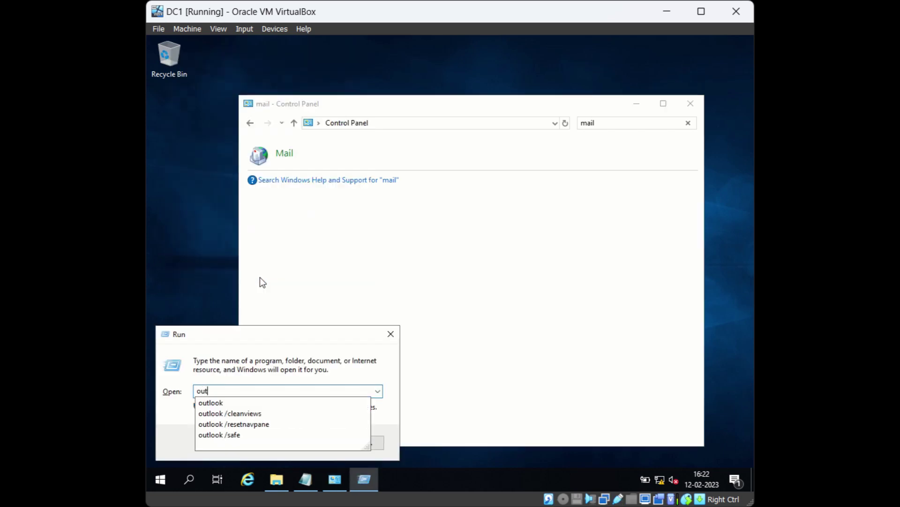
pyautogui.press('Return')
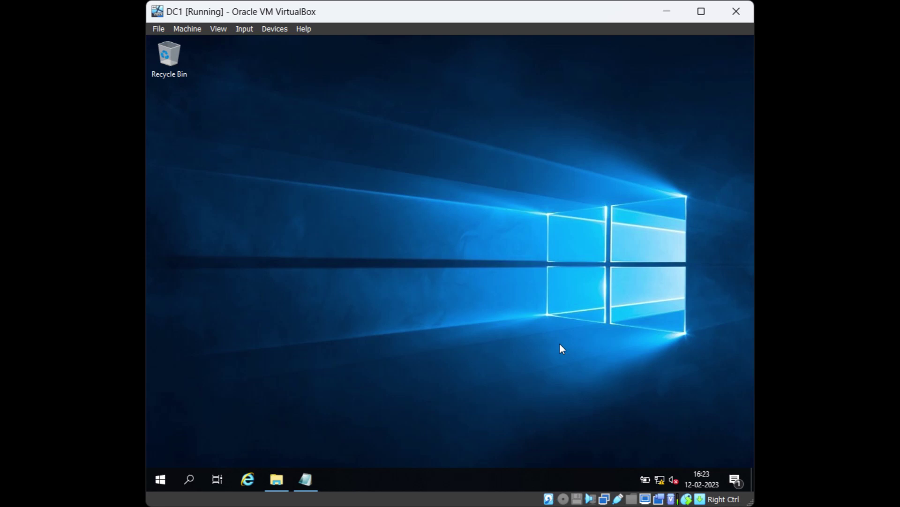
# Search Windows for "registr" and open Registry Editor.
pyautogui.click(164, 479)
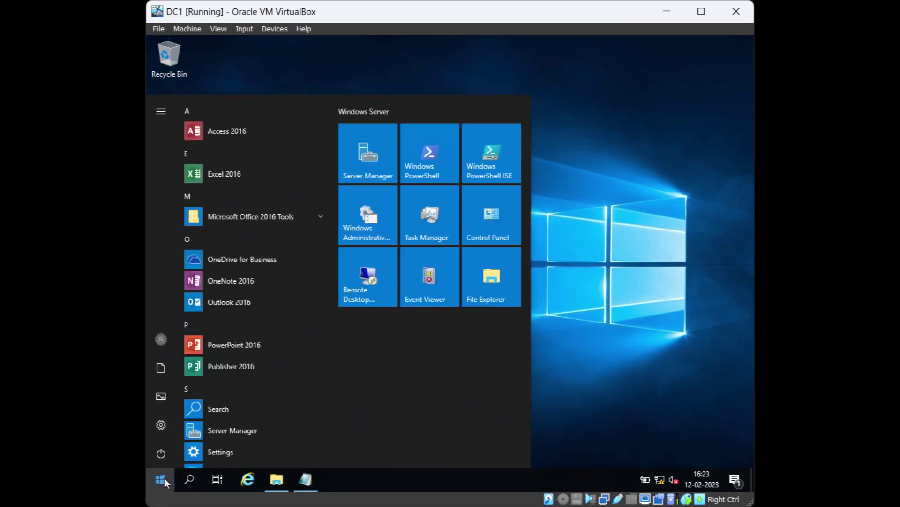
pyautogui.write('regis')
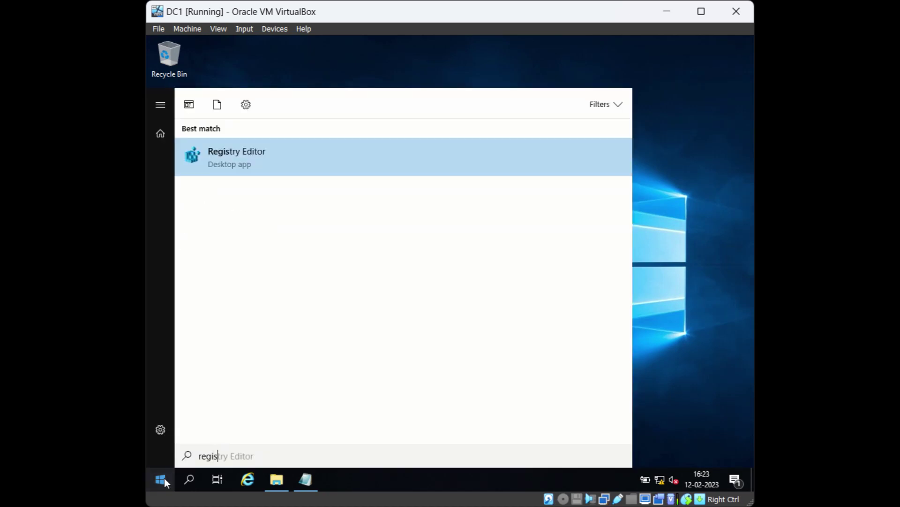
pyautogui.write('tr')
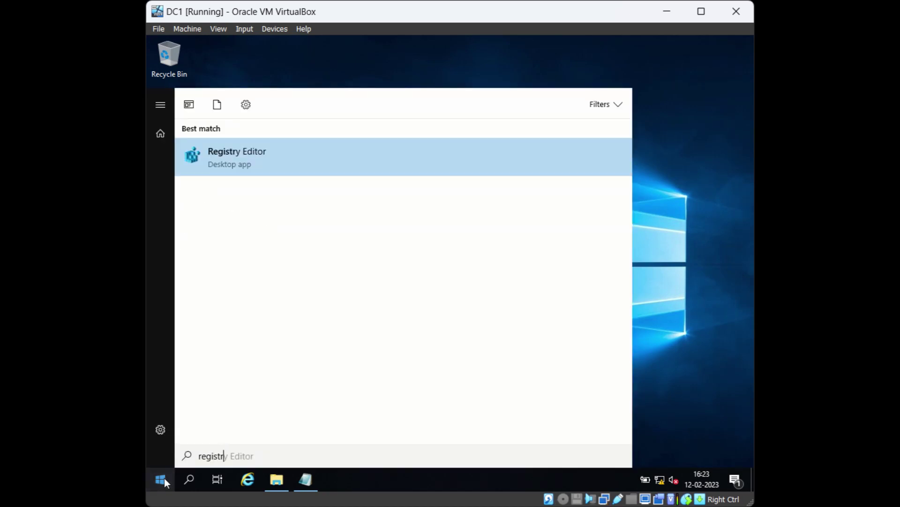
pyautogui.click(242, 162)
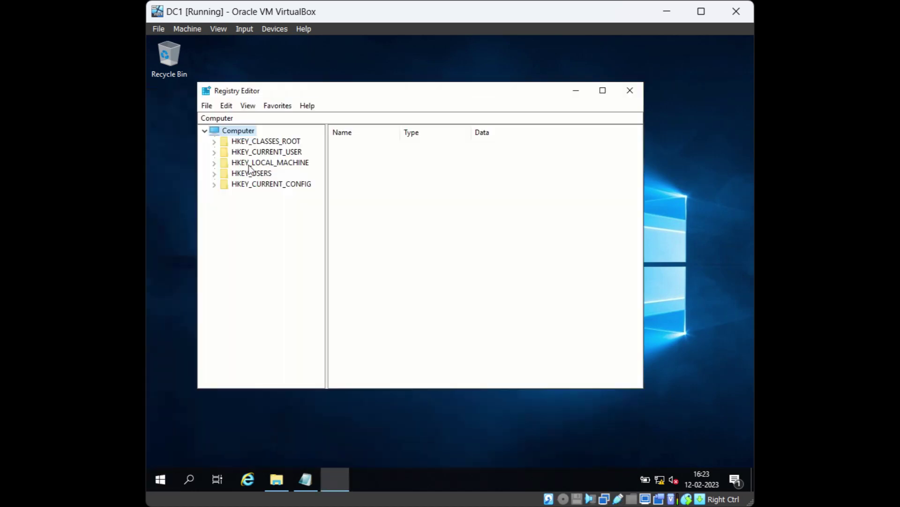
# Go to the registry key HKEY_CURRENT_USER\Software\Microsoft\Office\16.0\Outlook\Profiles and expand its profile subkeys.
pyautogui.click(214, 152)
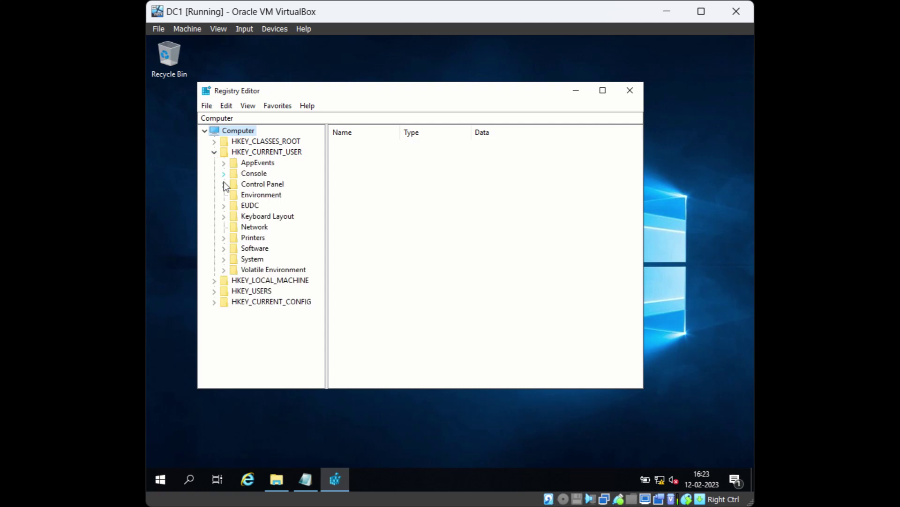
pyautogui.click(223, 248)
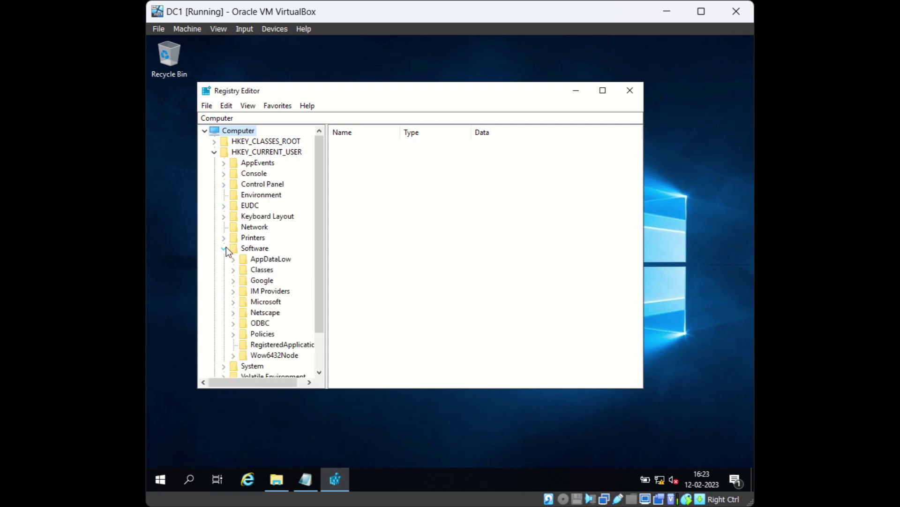
pyautogui.click(234, 303)
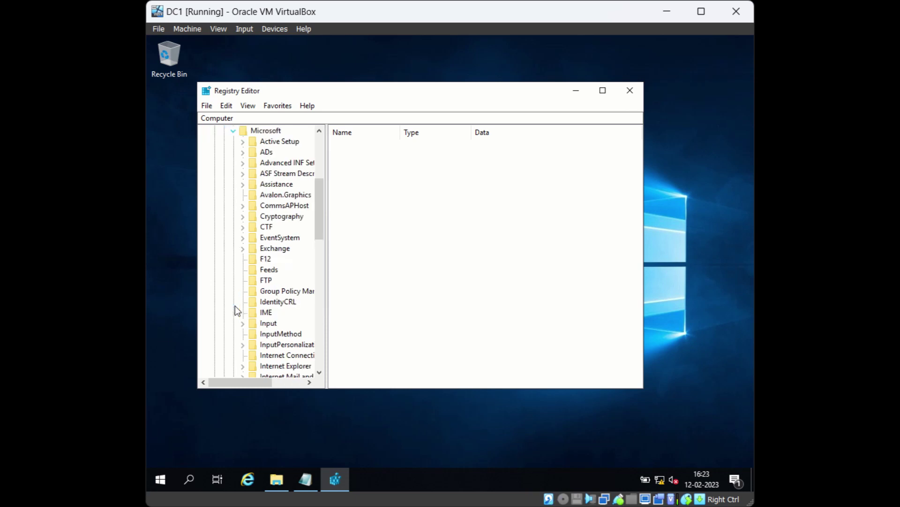
pyautogui.moveTo(327, 278); pyautogui.dragTo(380, 279)
pyautogui.scroll(-7, 250, 260)
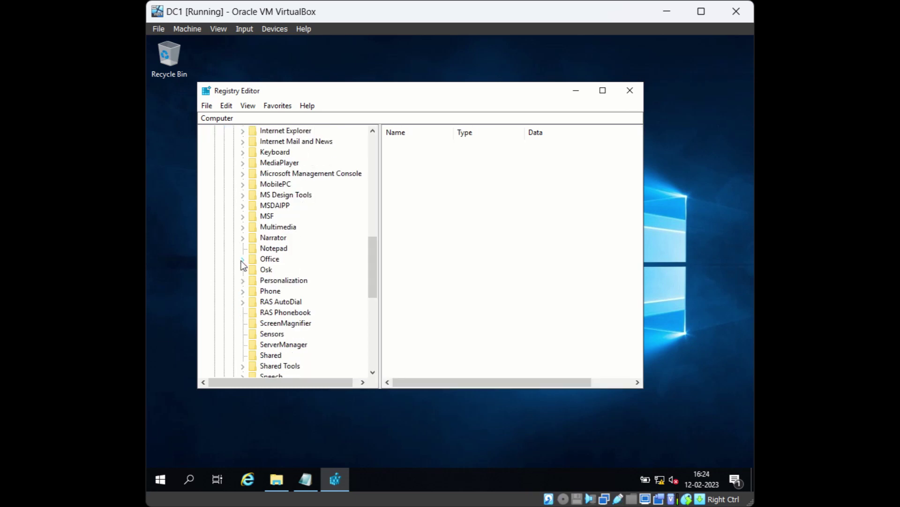
pyautogui.click(242, 259)
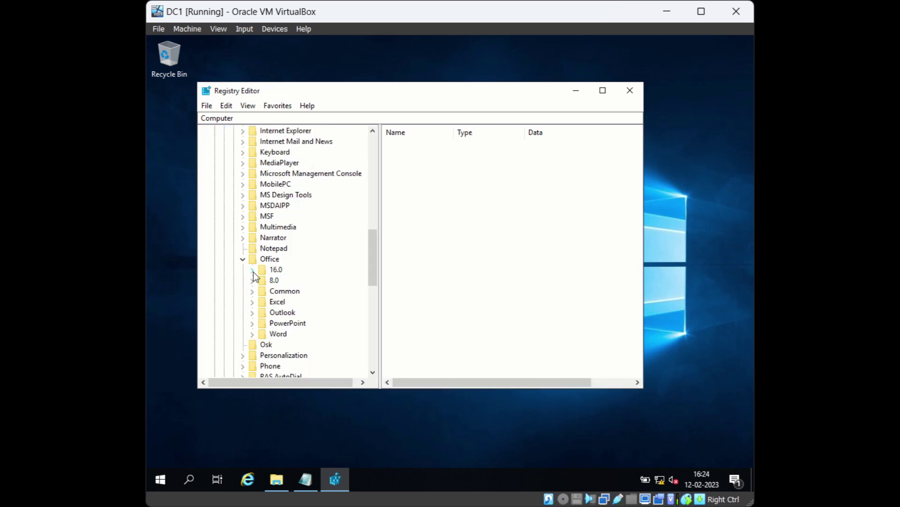
pyautogui.click(253, 270)
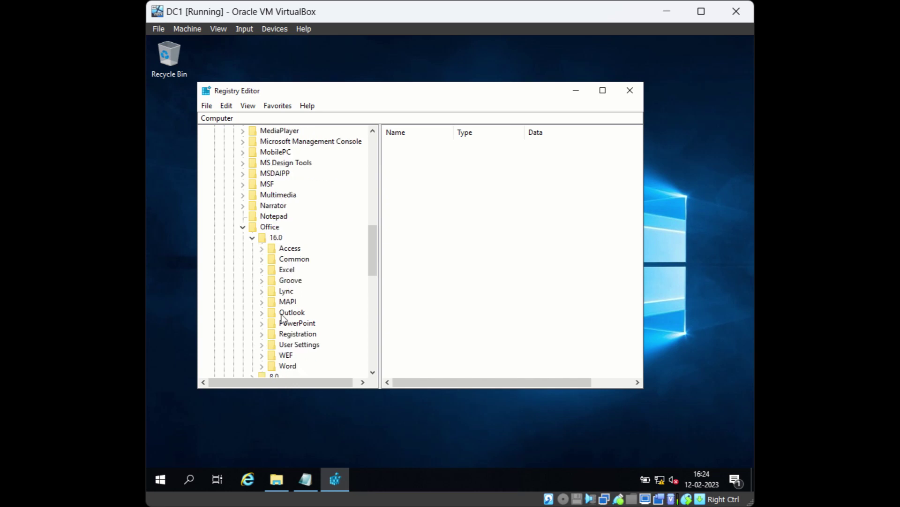
pyautogui.click(262, 311)
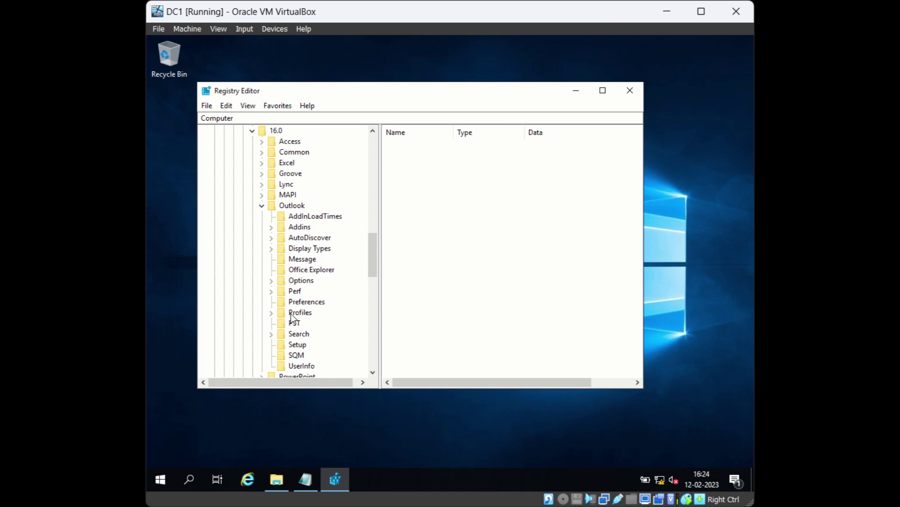
pyautogui.click(290, 313)
pyautogui.click(271, 313)
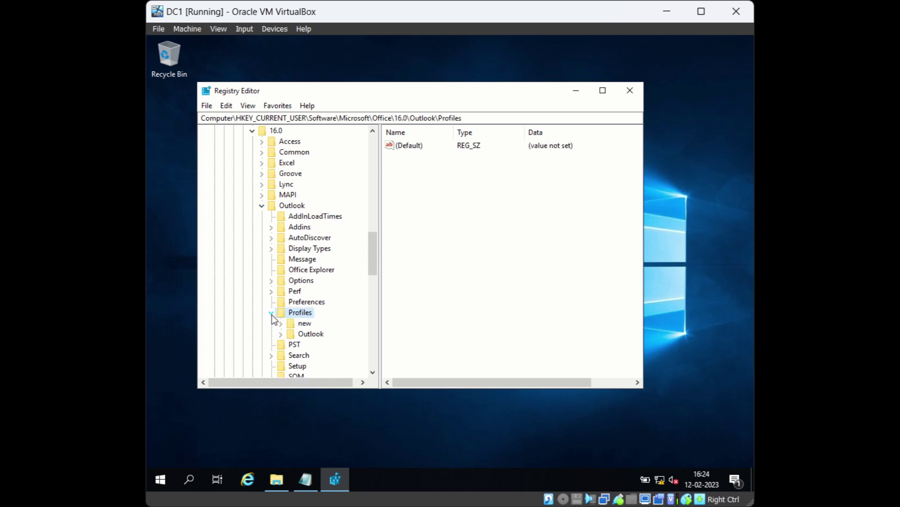
# Permanently delete the "new" profile key and all its subkeys under Profiles.
pyautogui.click(304, 325)
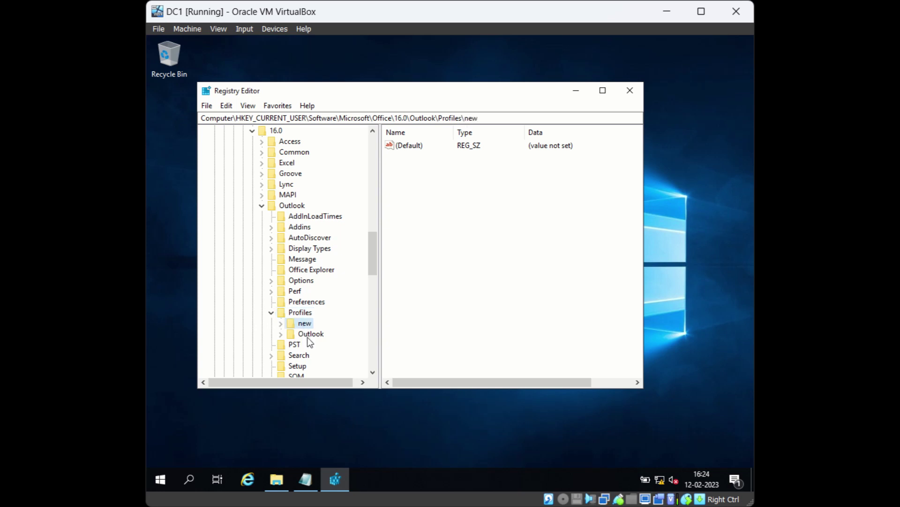
pyautogui.click(309, 335)
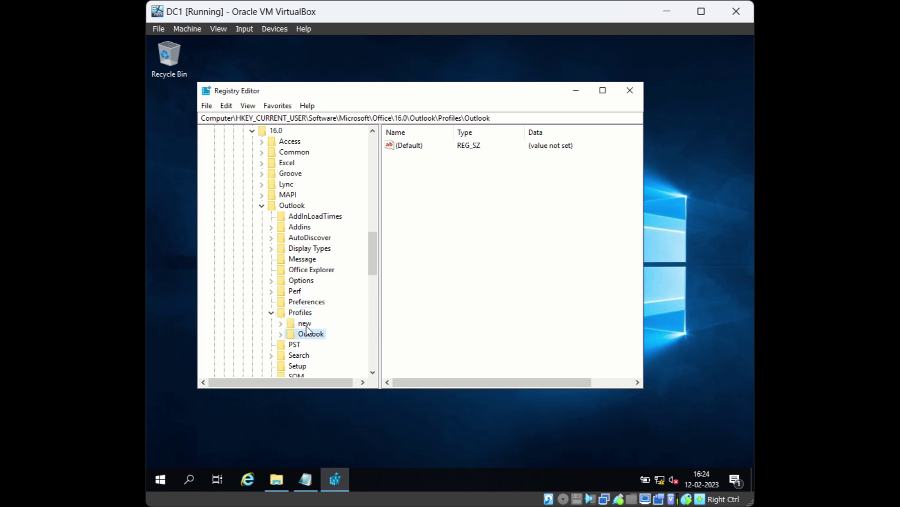
pyautogui.click(305, 324)
pyautogui.click(311, 334)
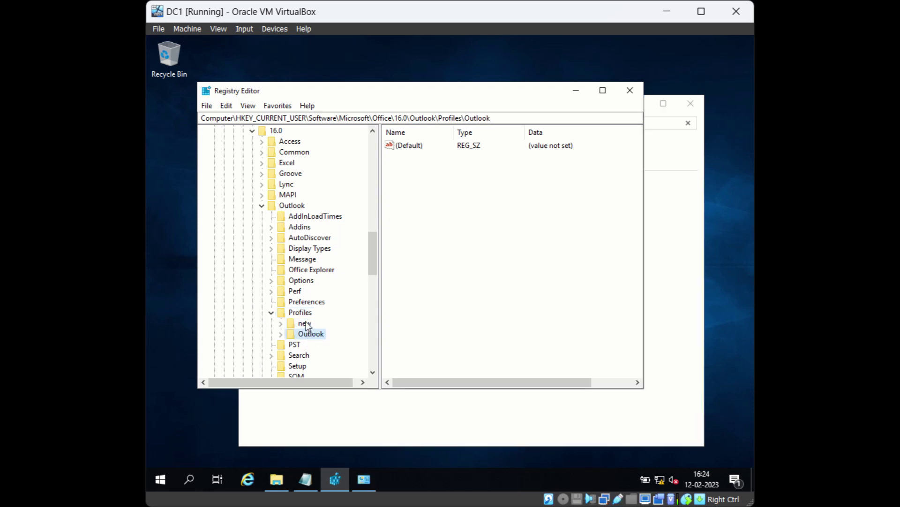
pyautogui.click(305, 324)
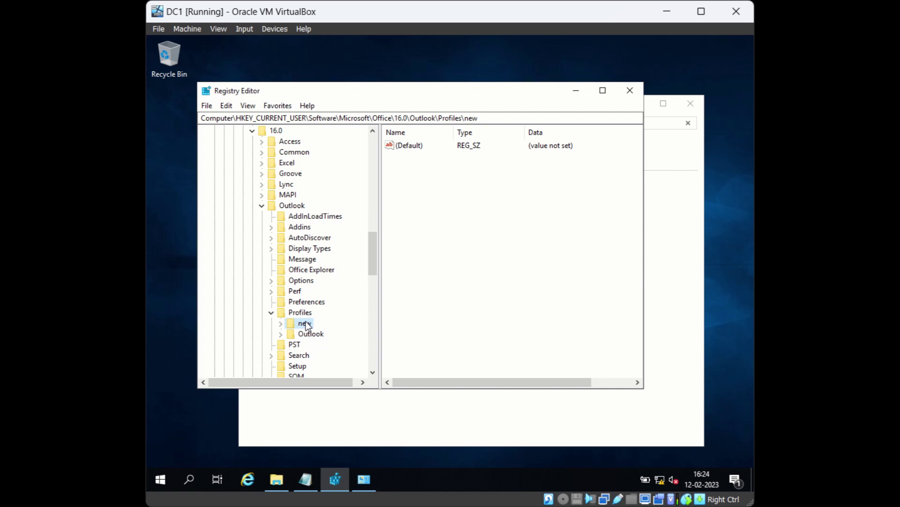
pyautogui.rightClick(305, 324)
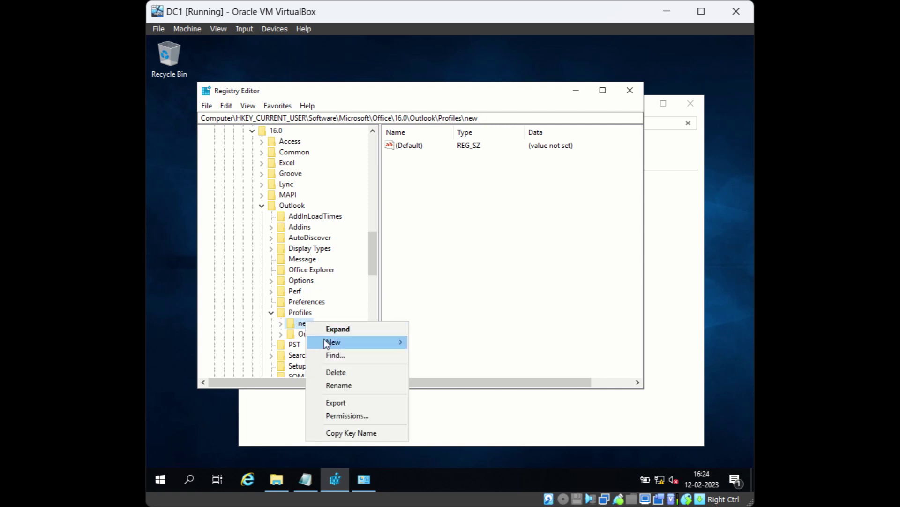
pyautogui.click(338, 373)
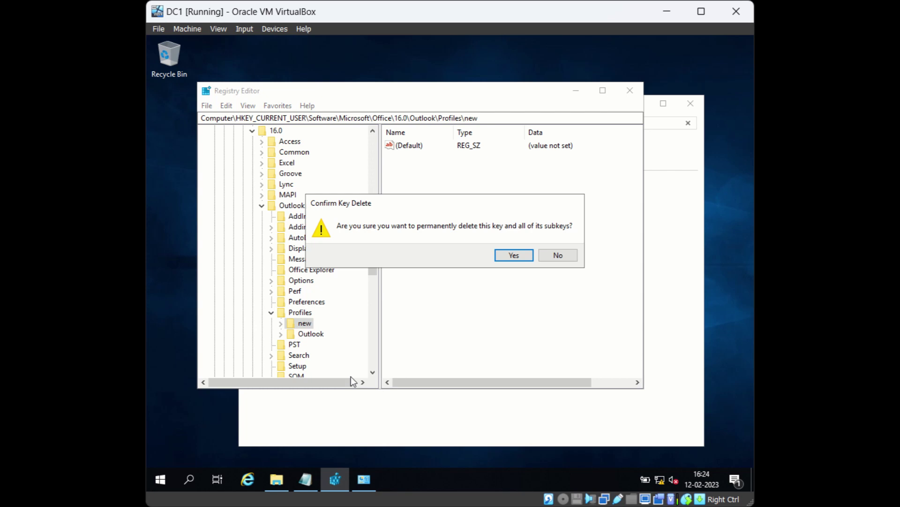
pyautogui.click(514, 256)
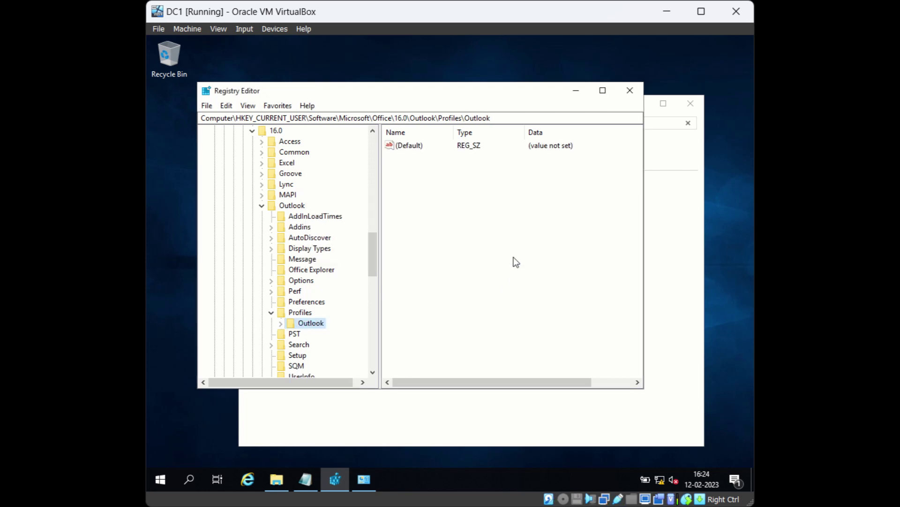
# Permanently delete the "Outlook" profile key and all its subkeys under Profiles.
pyautogui.rightClick(317, 325)
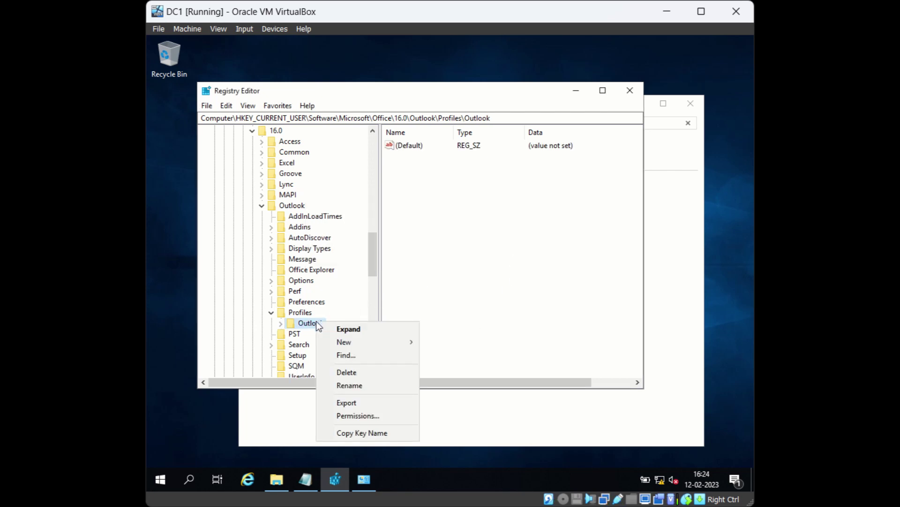
pyautogui.click(347, 375)
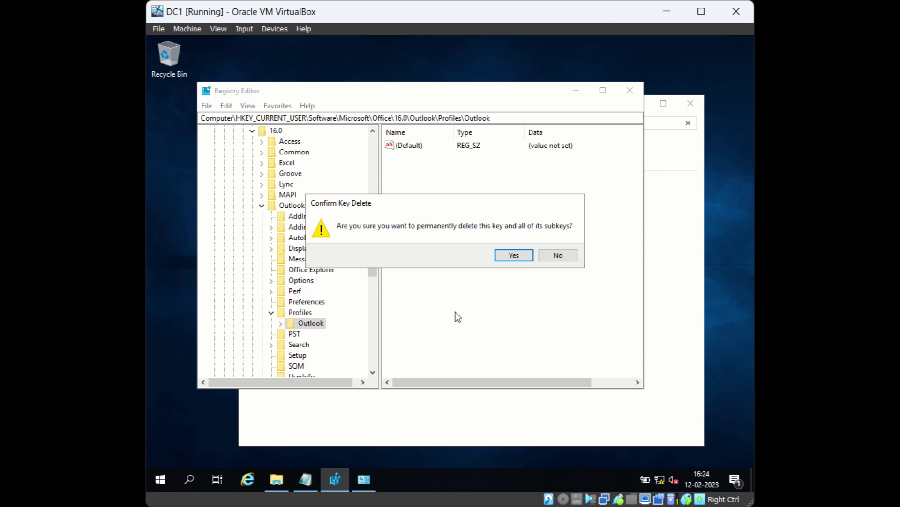
pyautogui.click(512, 256)
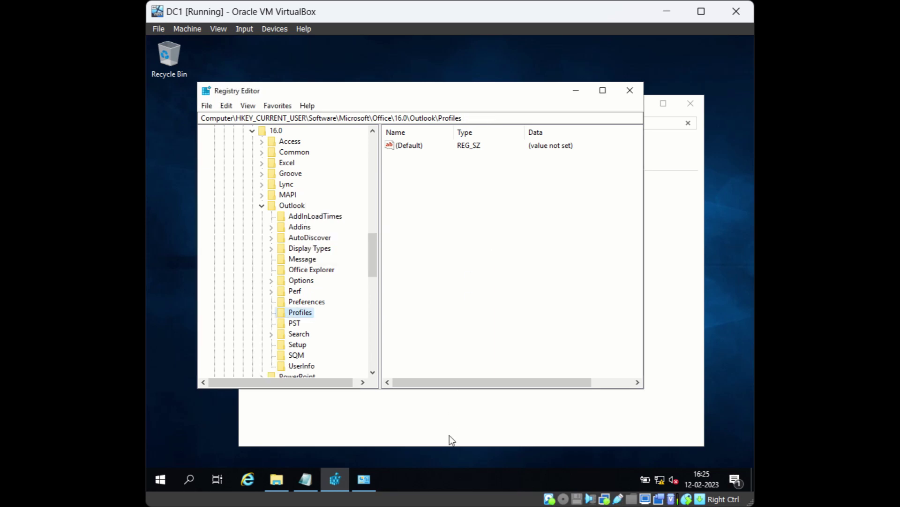
# Launch Outlook with the Run command "outlook" to bring up the prompt for creating a new profile.
pyautogui.press('super+r')
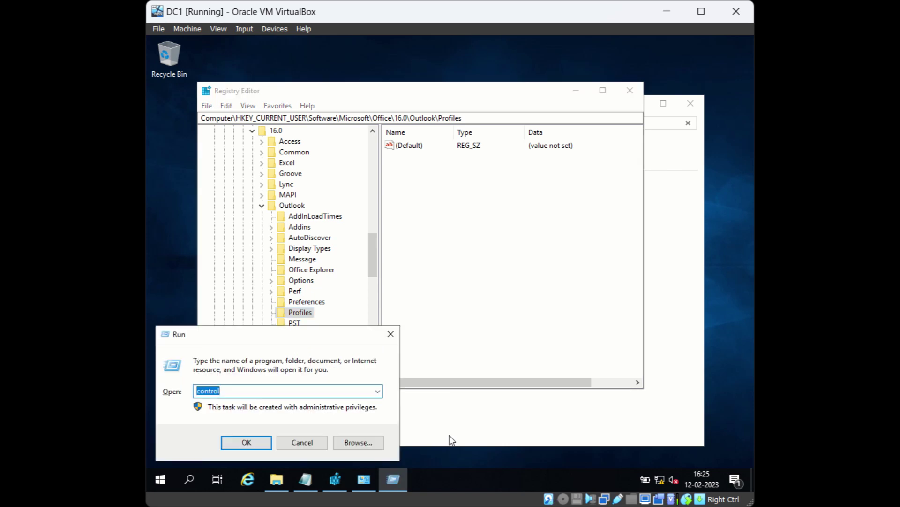
pyautogui.write('outlook')
pyautogui.press('Return')
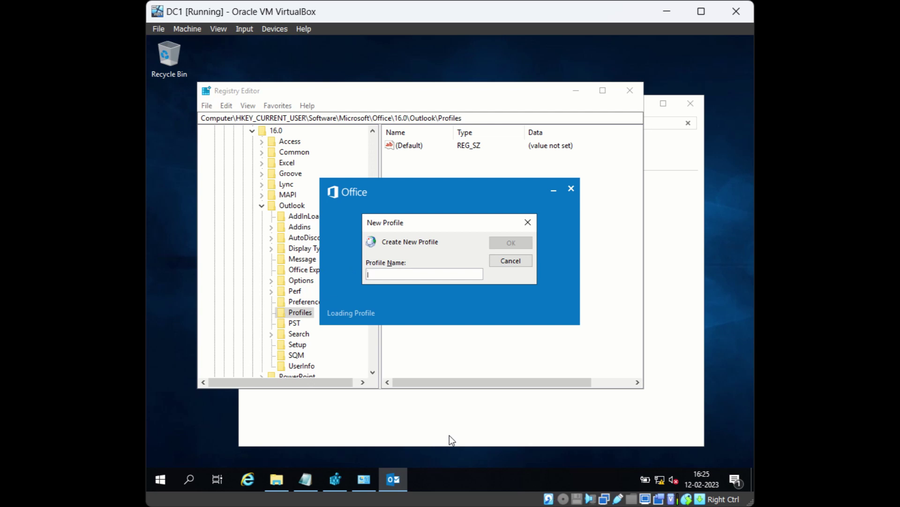
# Create a new mail profile named "new" and complete the automatic account setup with the prefilled account details.
pyautogui.write('Gmail')
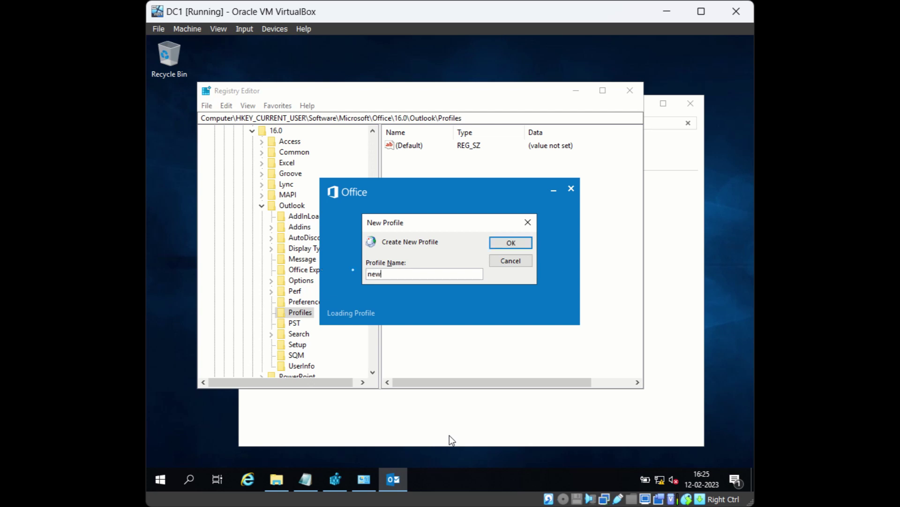
pyautogui.press('Return')
pyautogui.press('Return')
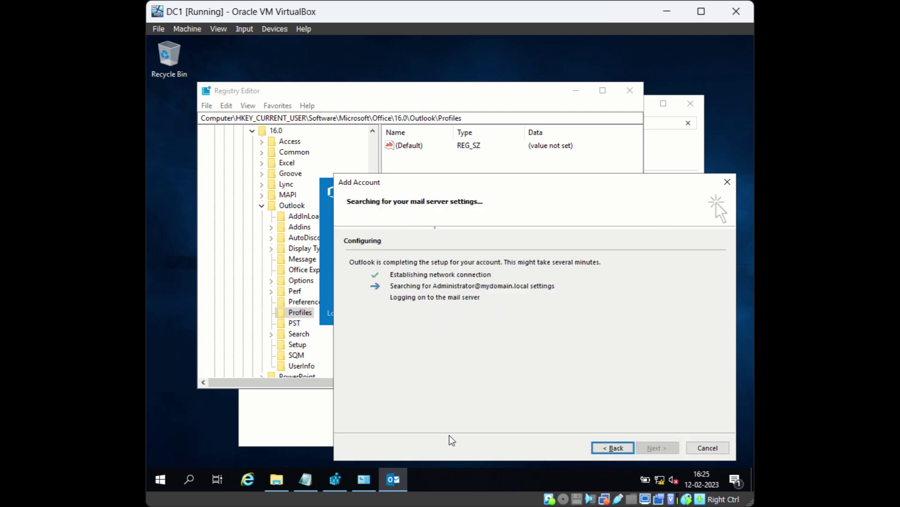
pyautogui.press('Return')
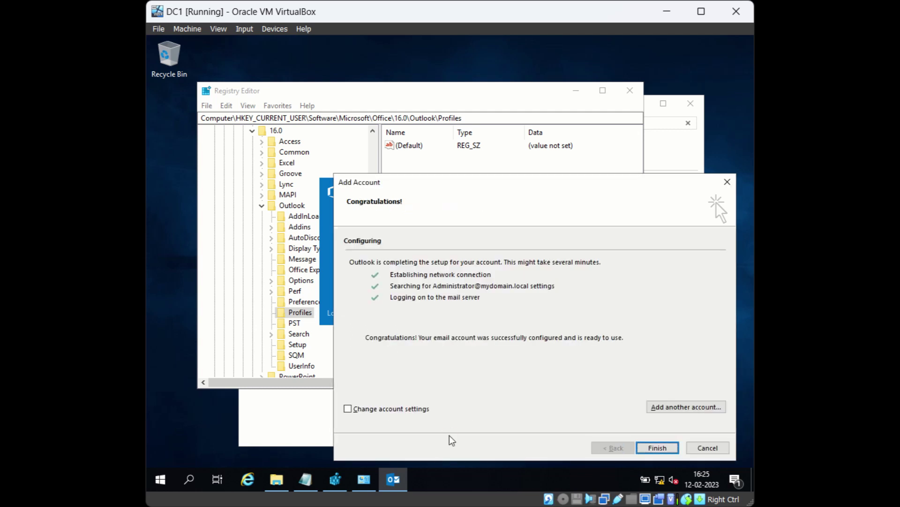
pyautogui.press('Return')
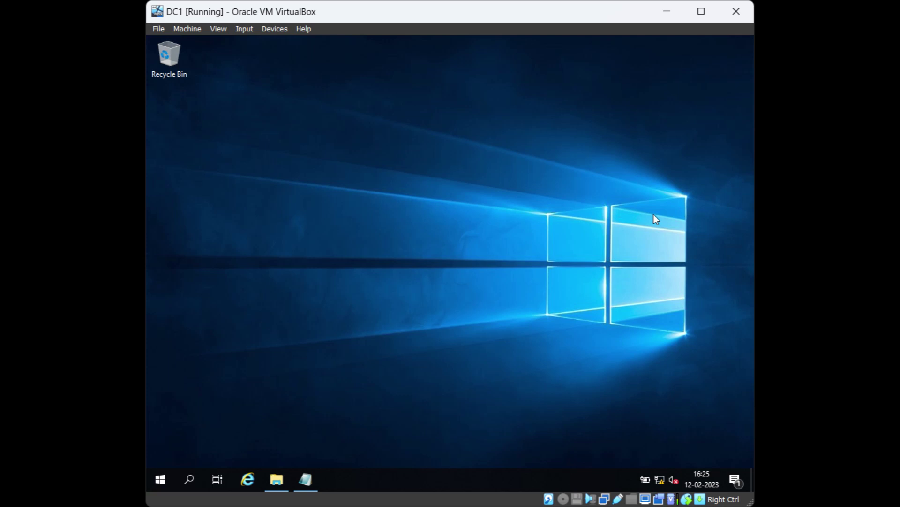
# Launch Control Panel with the Run command "control" and go to Programs and Features.
pyautogui.press('super+r')
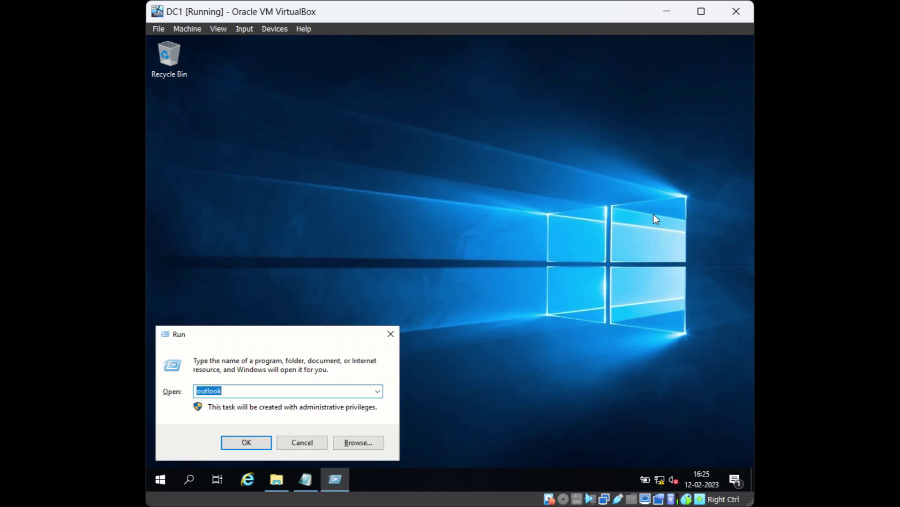
pyautogui.write('control')
pyautogui.press('Return')
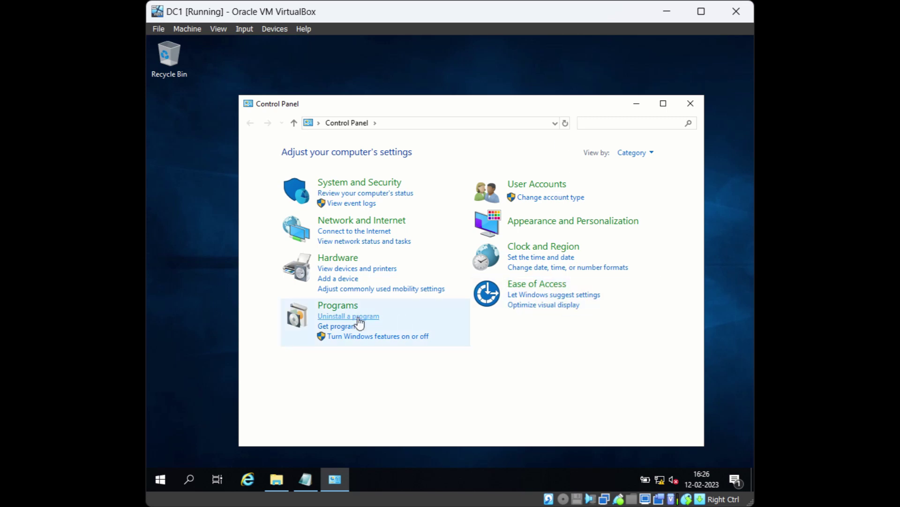
pyautogui.click(335, 308)
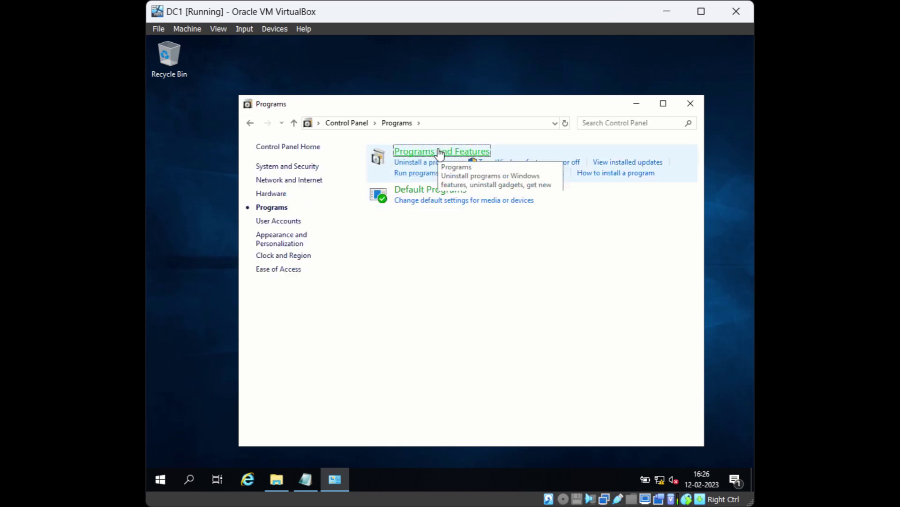
pyautogui.click(436, 156)
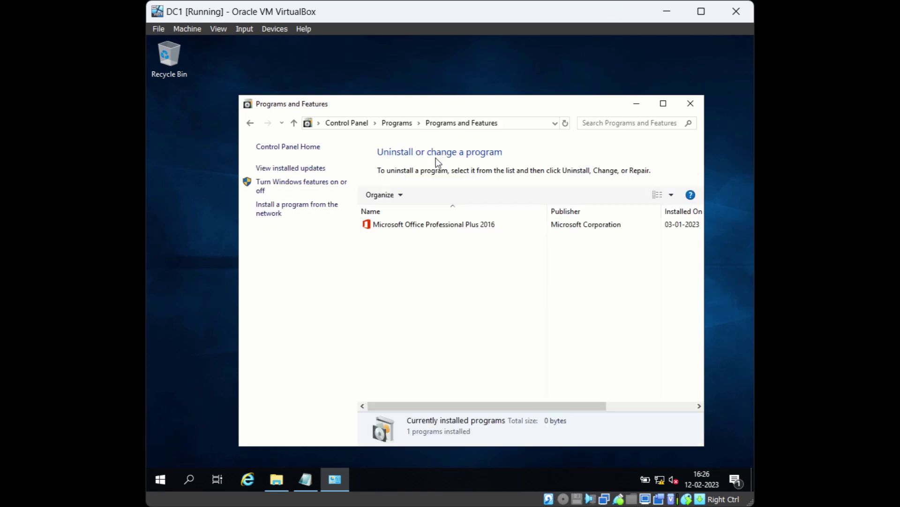
# Change the Microsoft Office Professional Plus 2016 installation, choosing the Repair option and continuing with it.
pyautogui.click(446, 226)
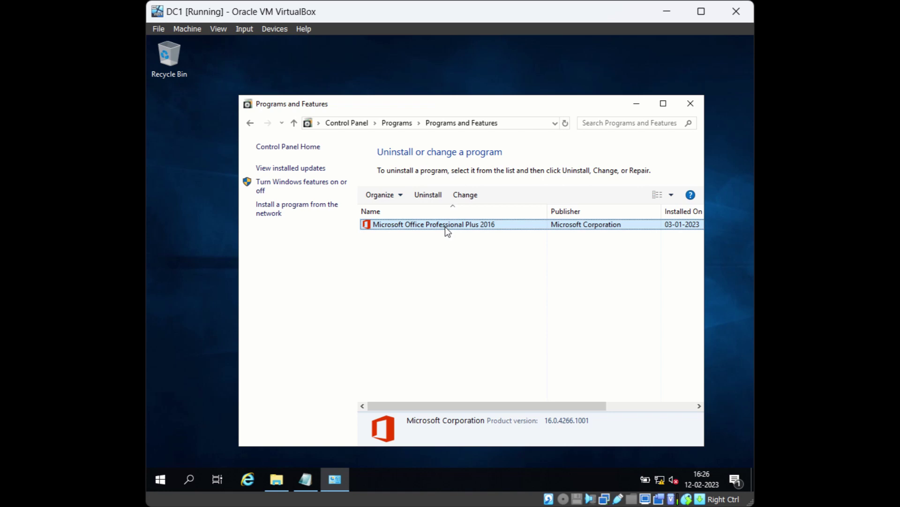
pyautogui.click(472, 195)
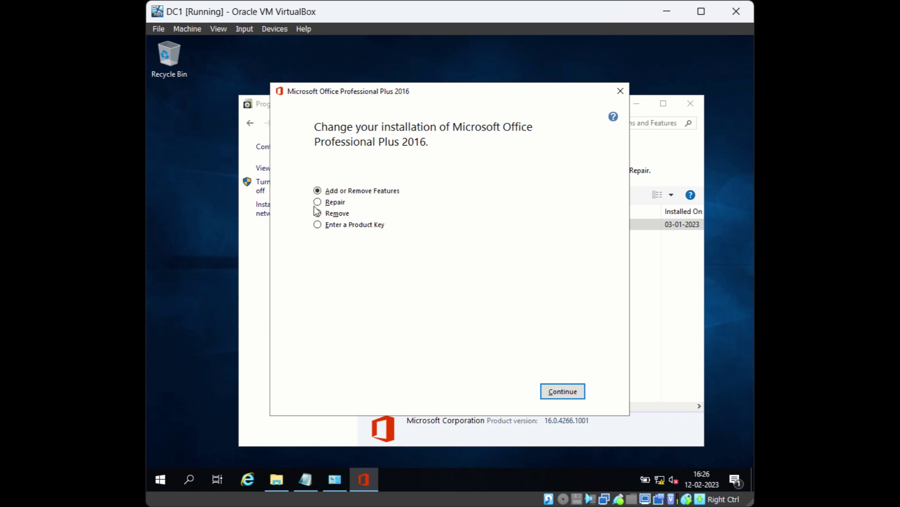
pyautogui.click(318, 203)
pyautogui.click(540, 391)
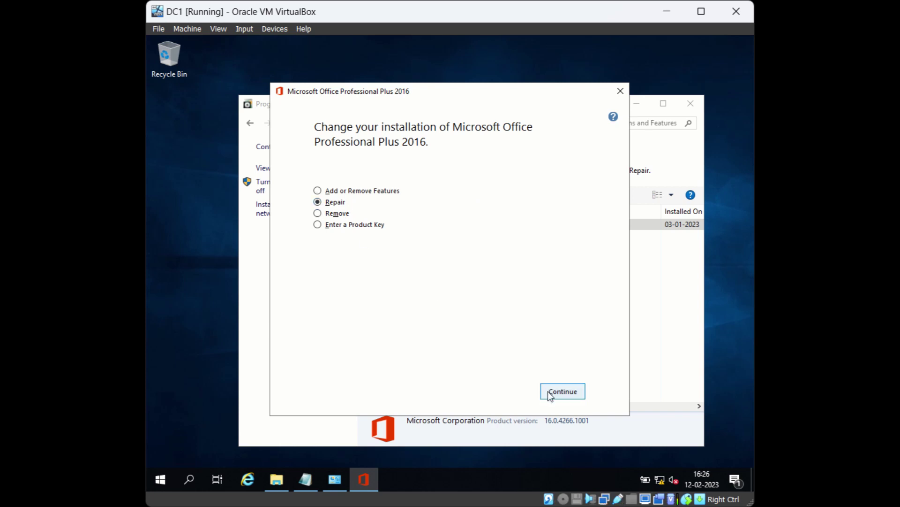